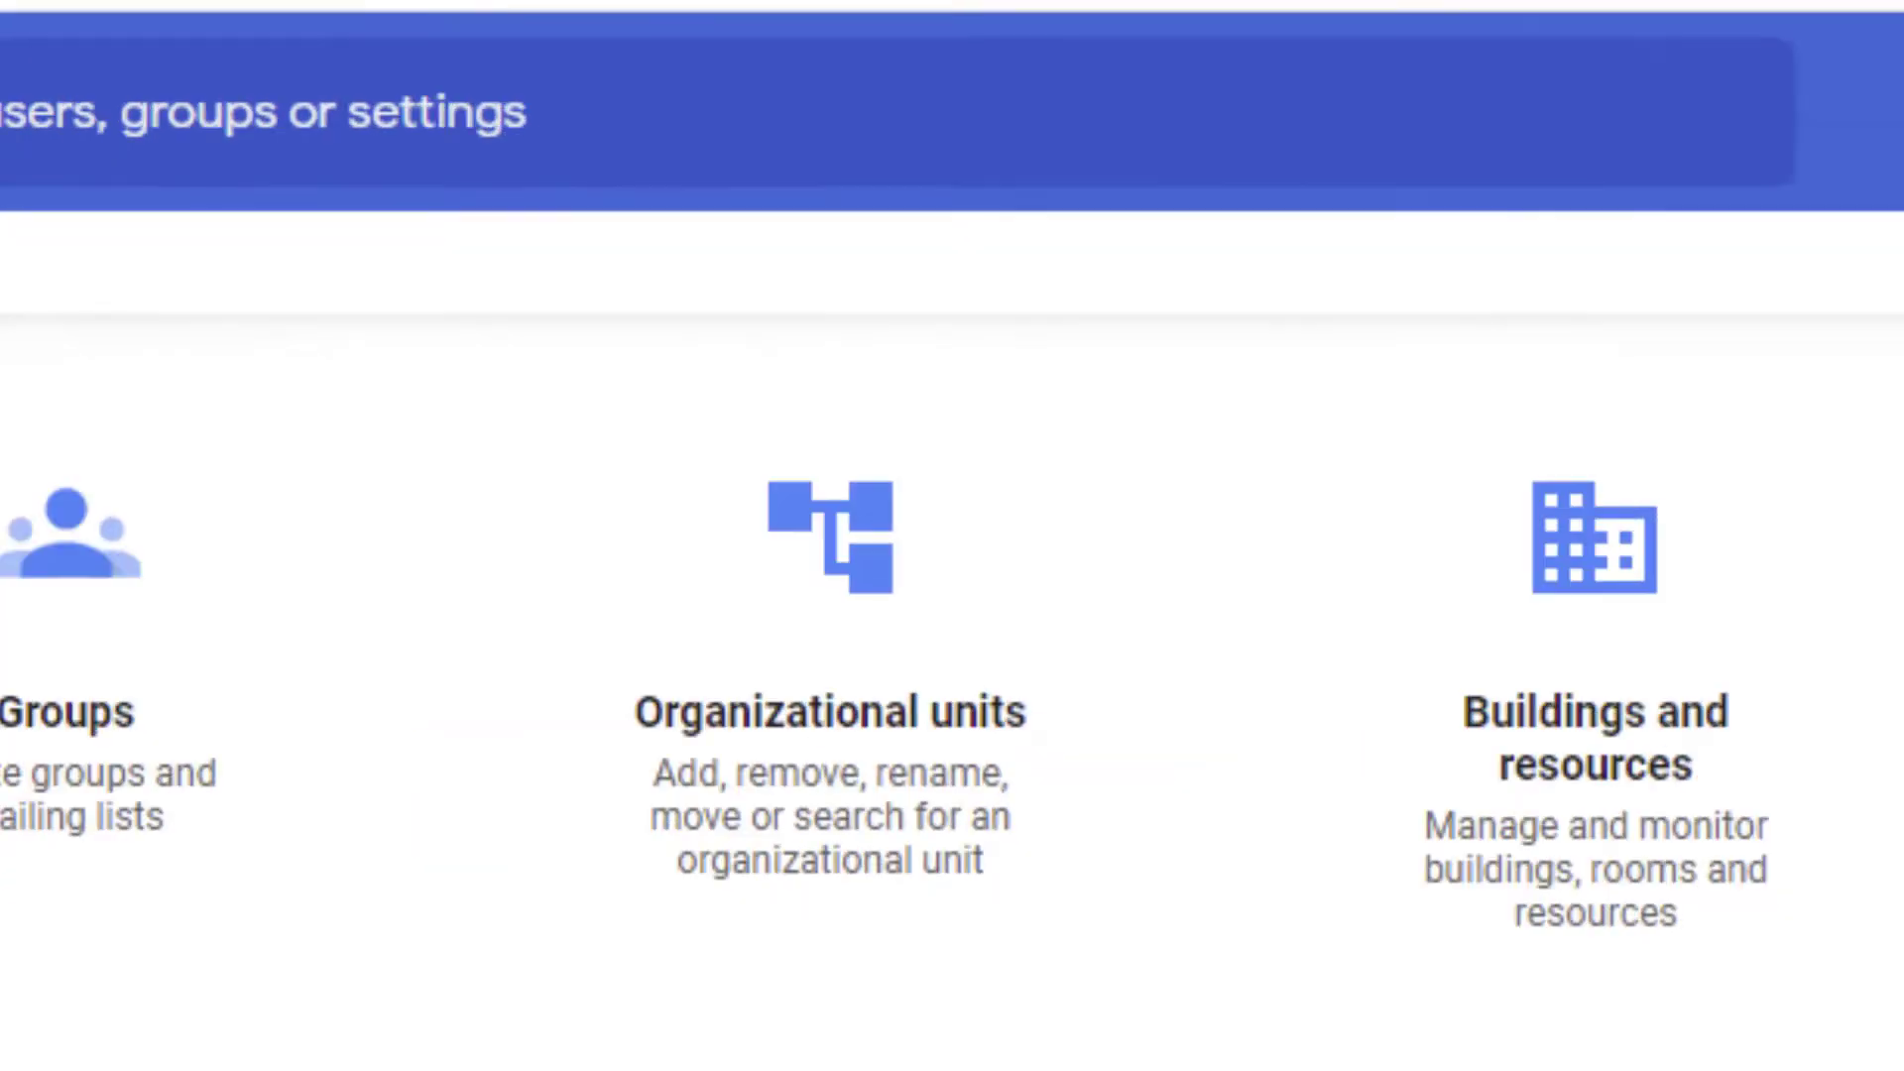
Step: Open Apps, then the Google Workspace core services, in the Admin console
click(1107, 382)
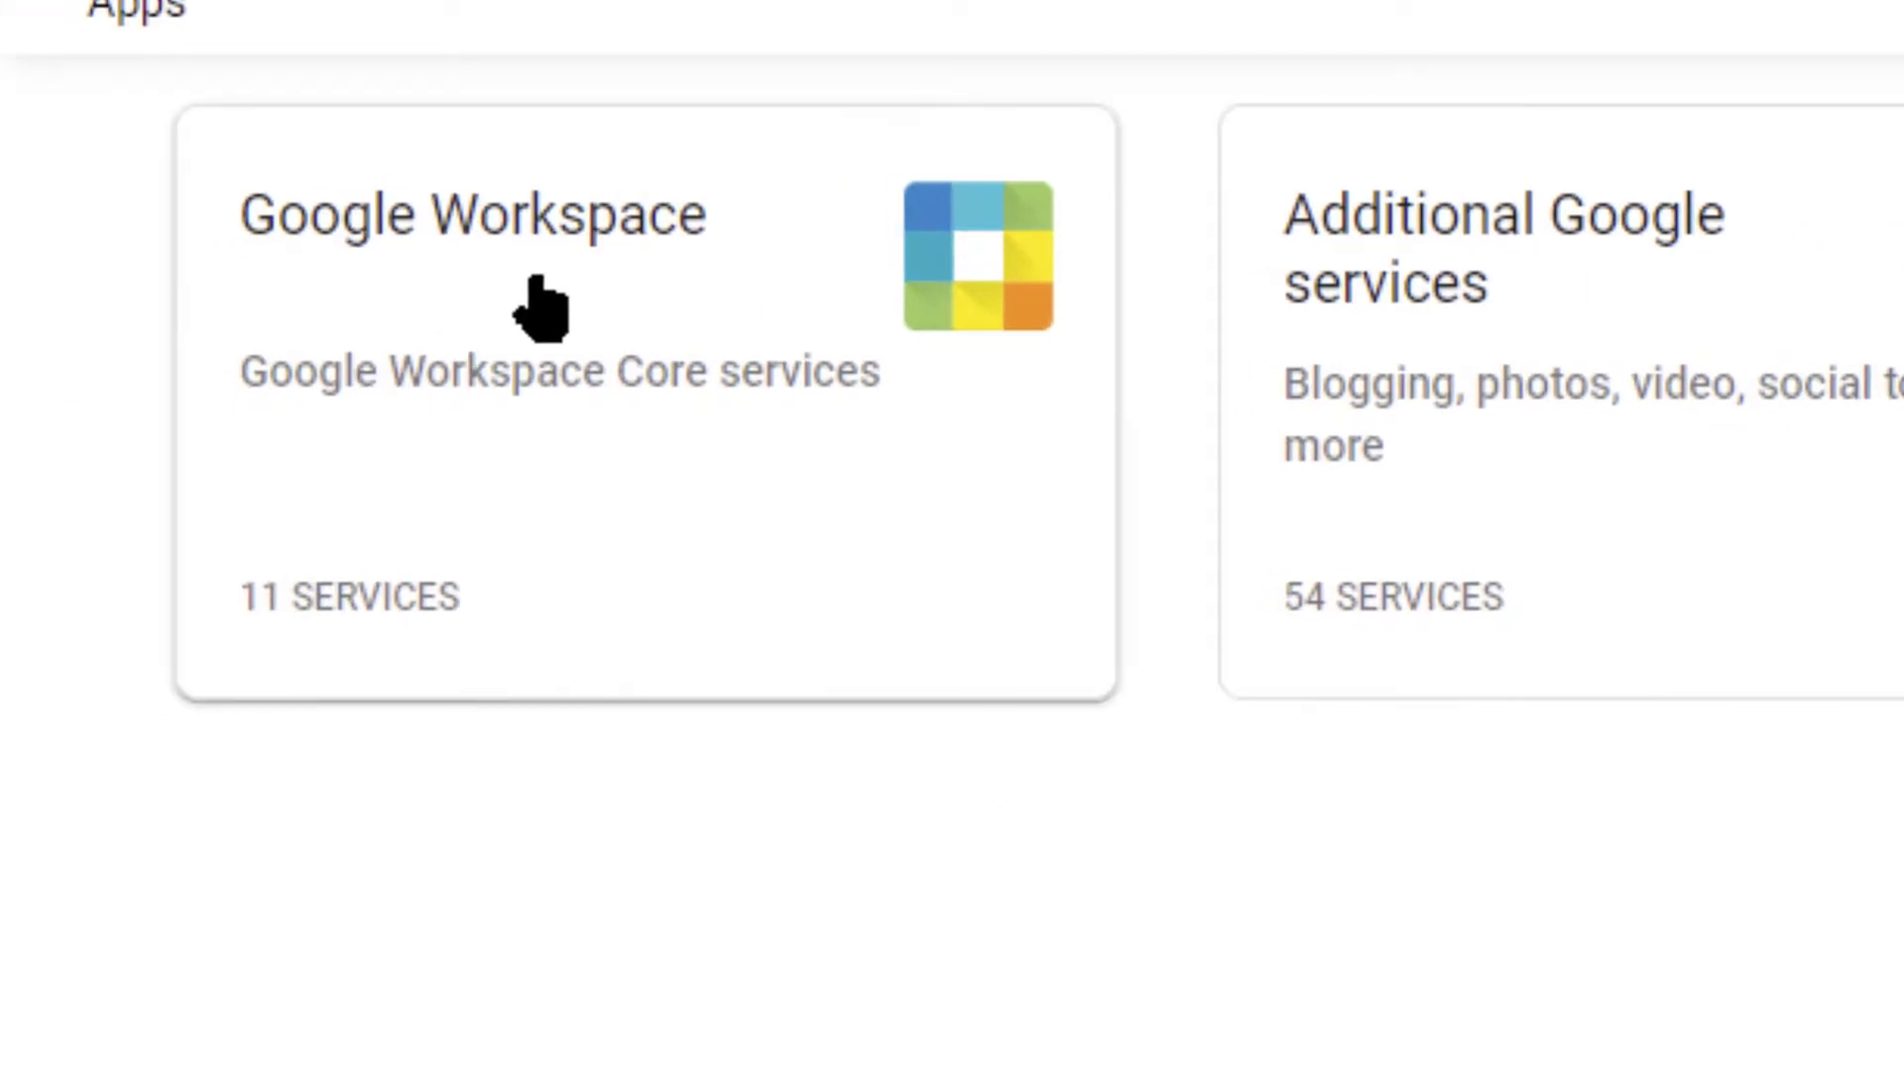
click(600, 282)
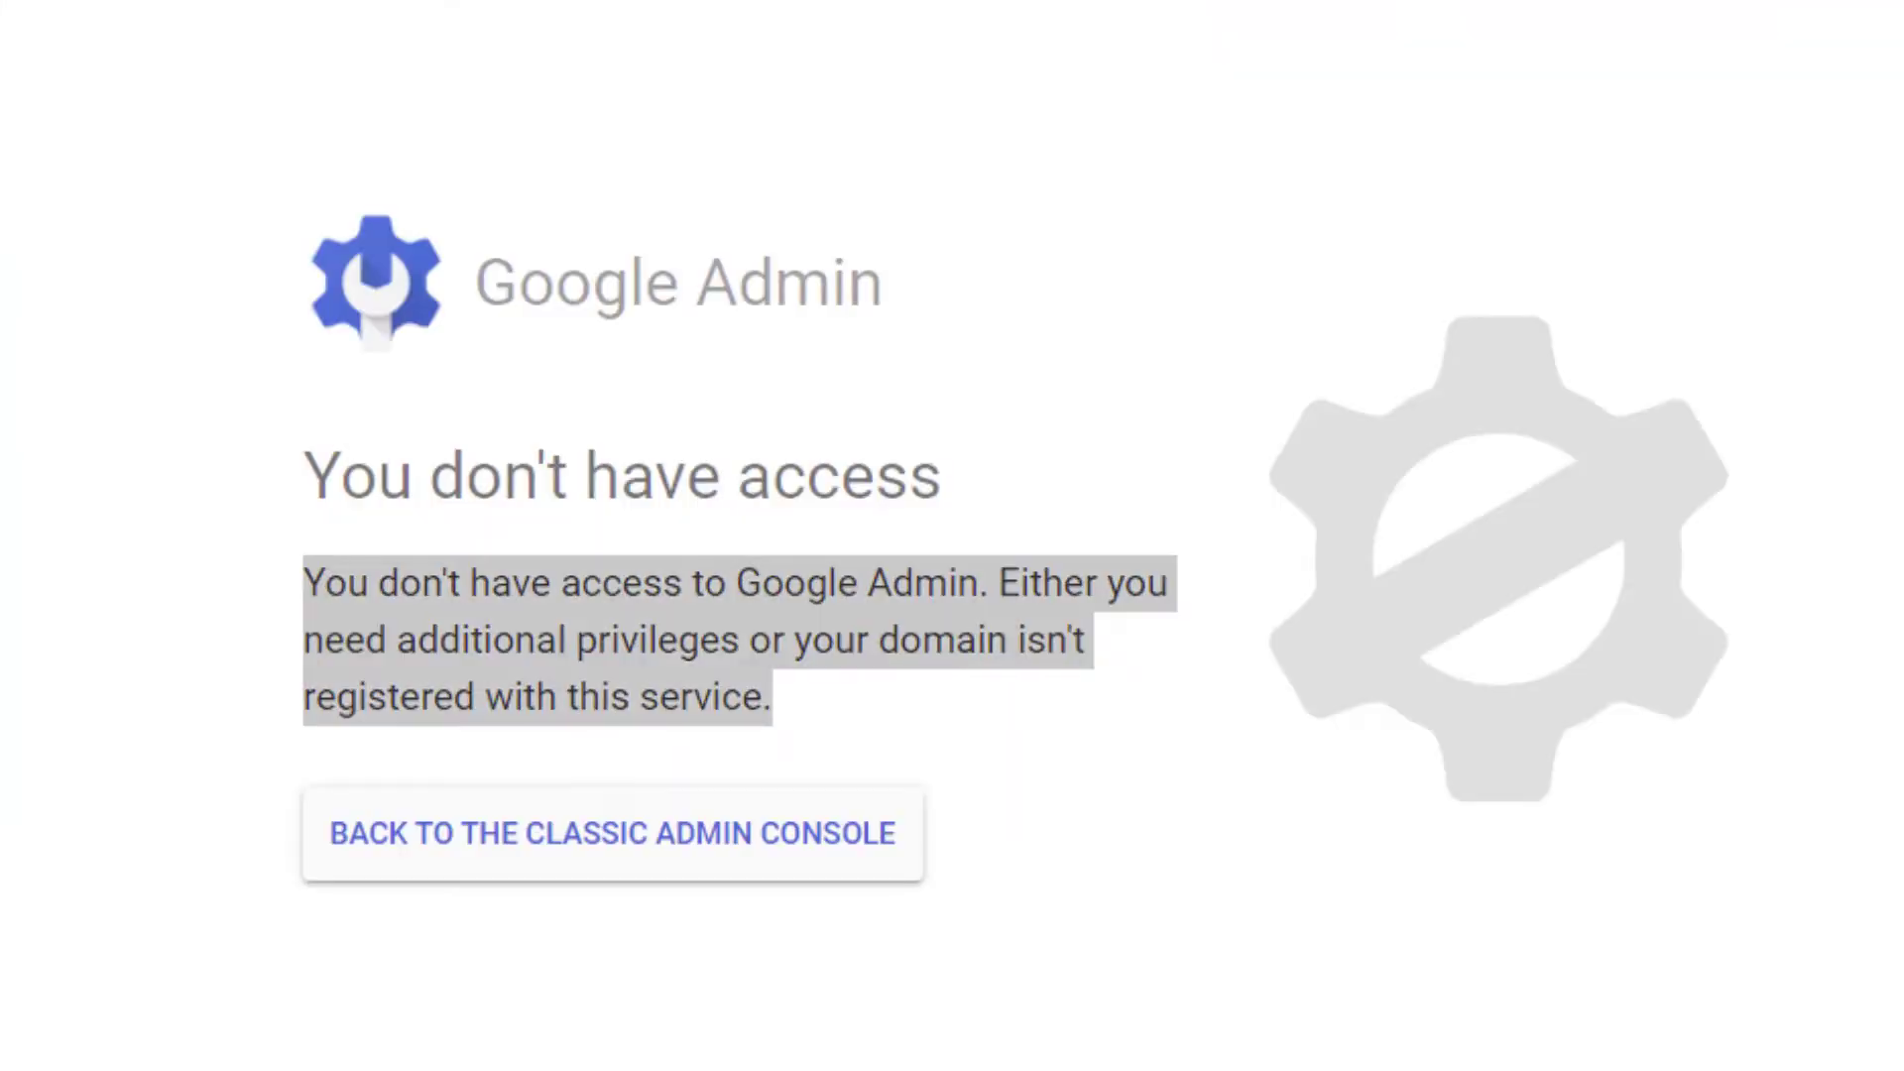
triple_click(613, 625)
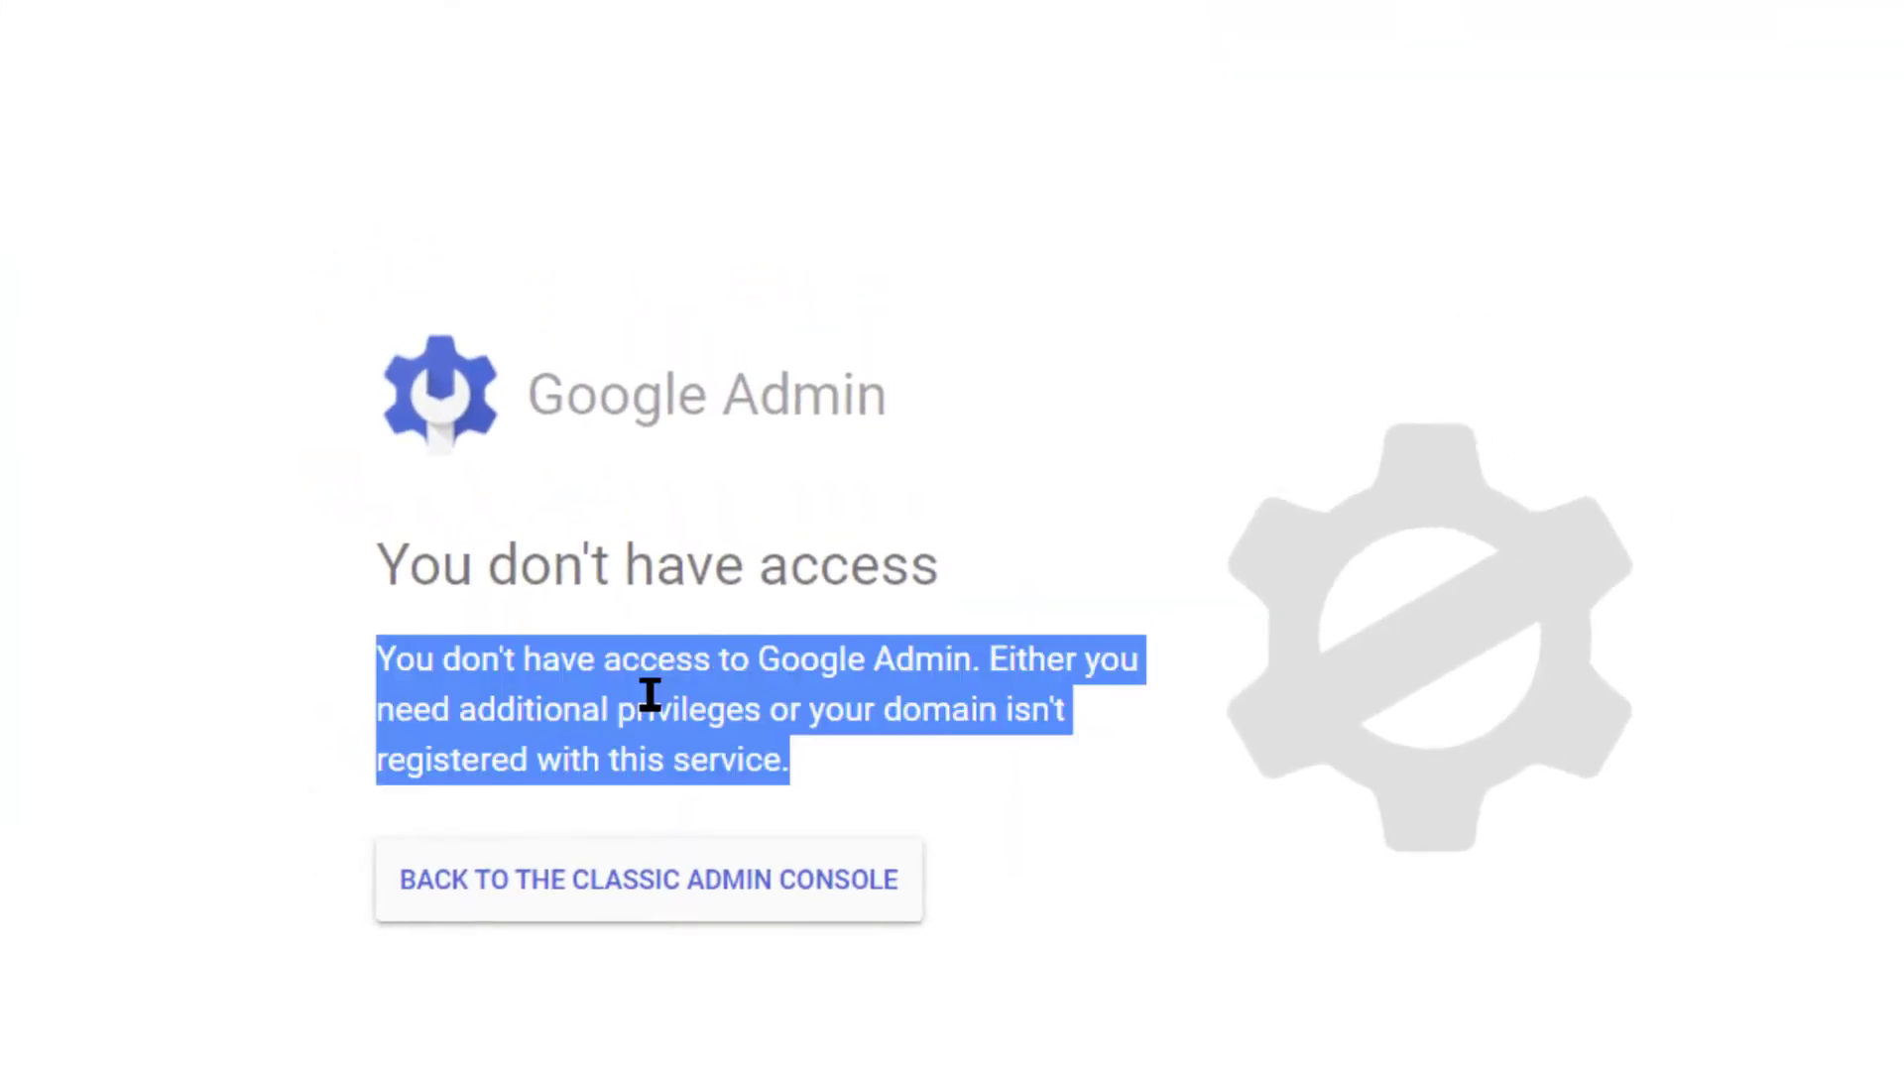
click(637, 655)
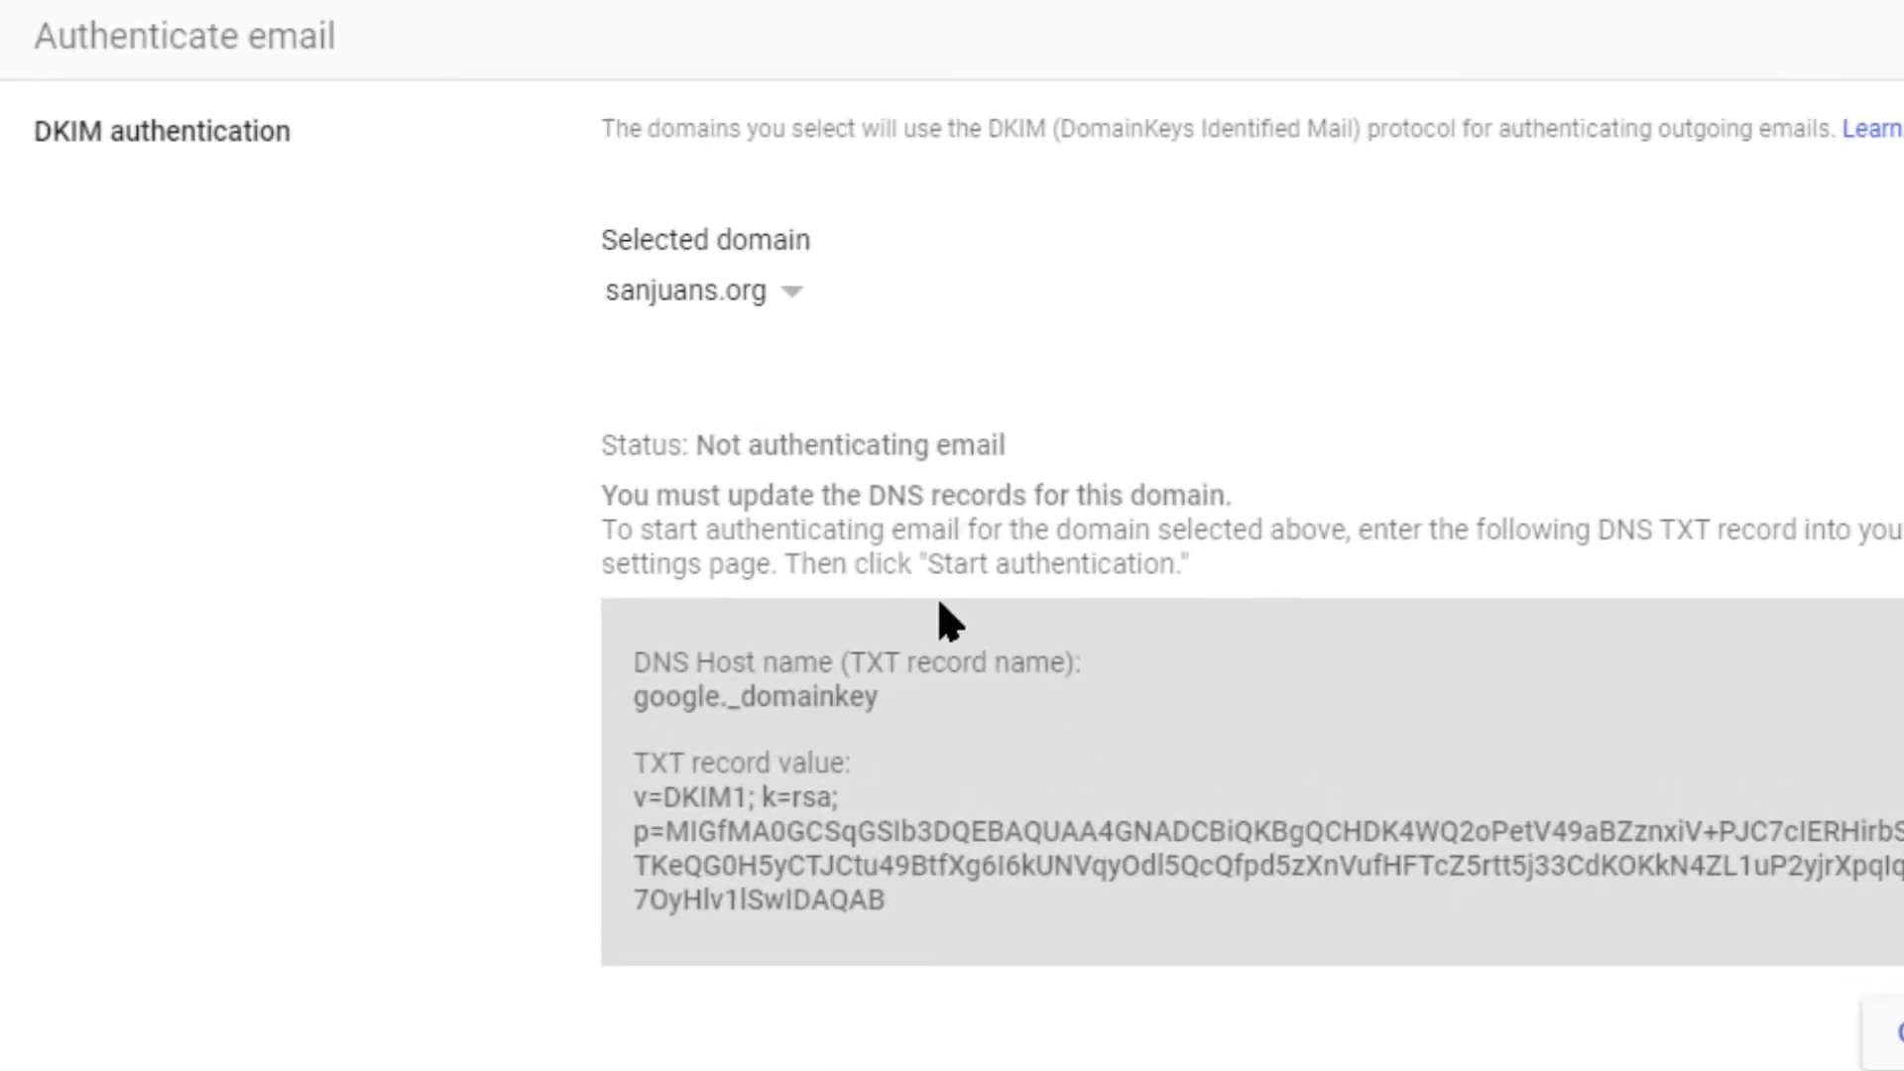
Step: Check the available domains and review the not-authenticating status and DKIM record details
click(754, 294)
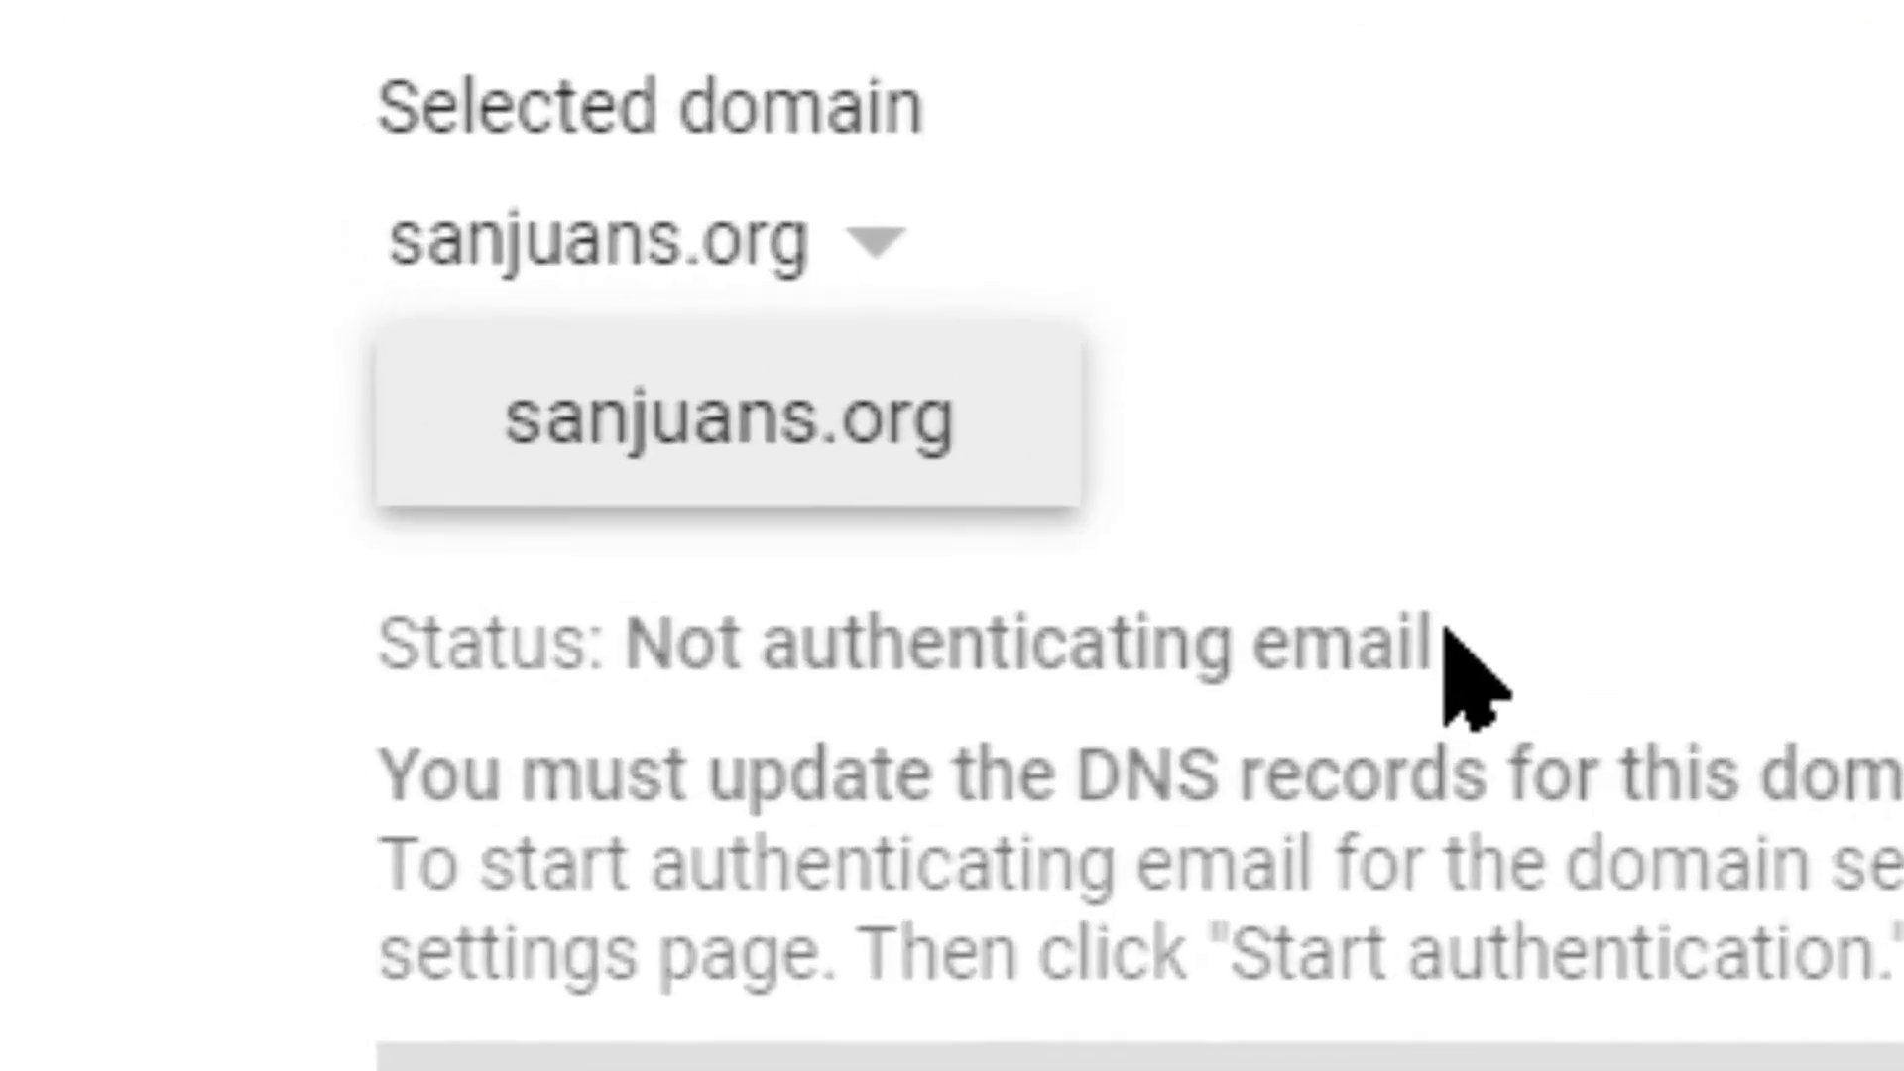
drag(734, 322, 399, 322)
drag(520, 694, 373, 700)
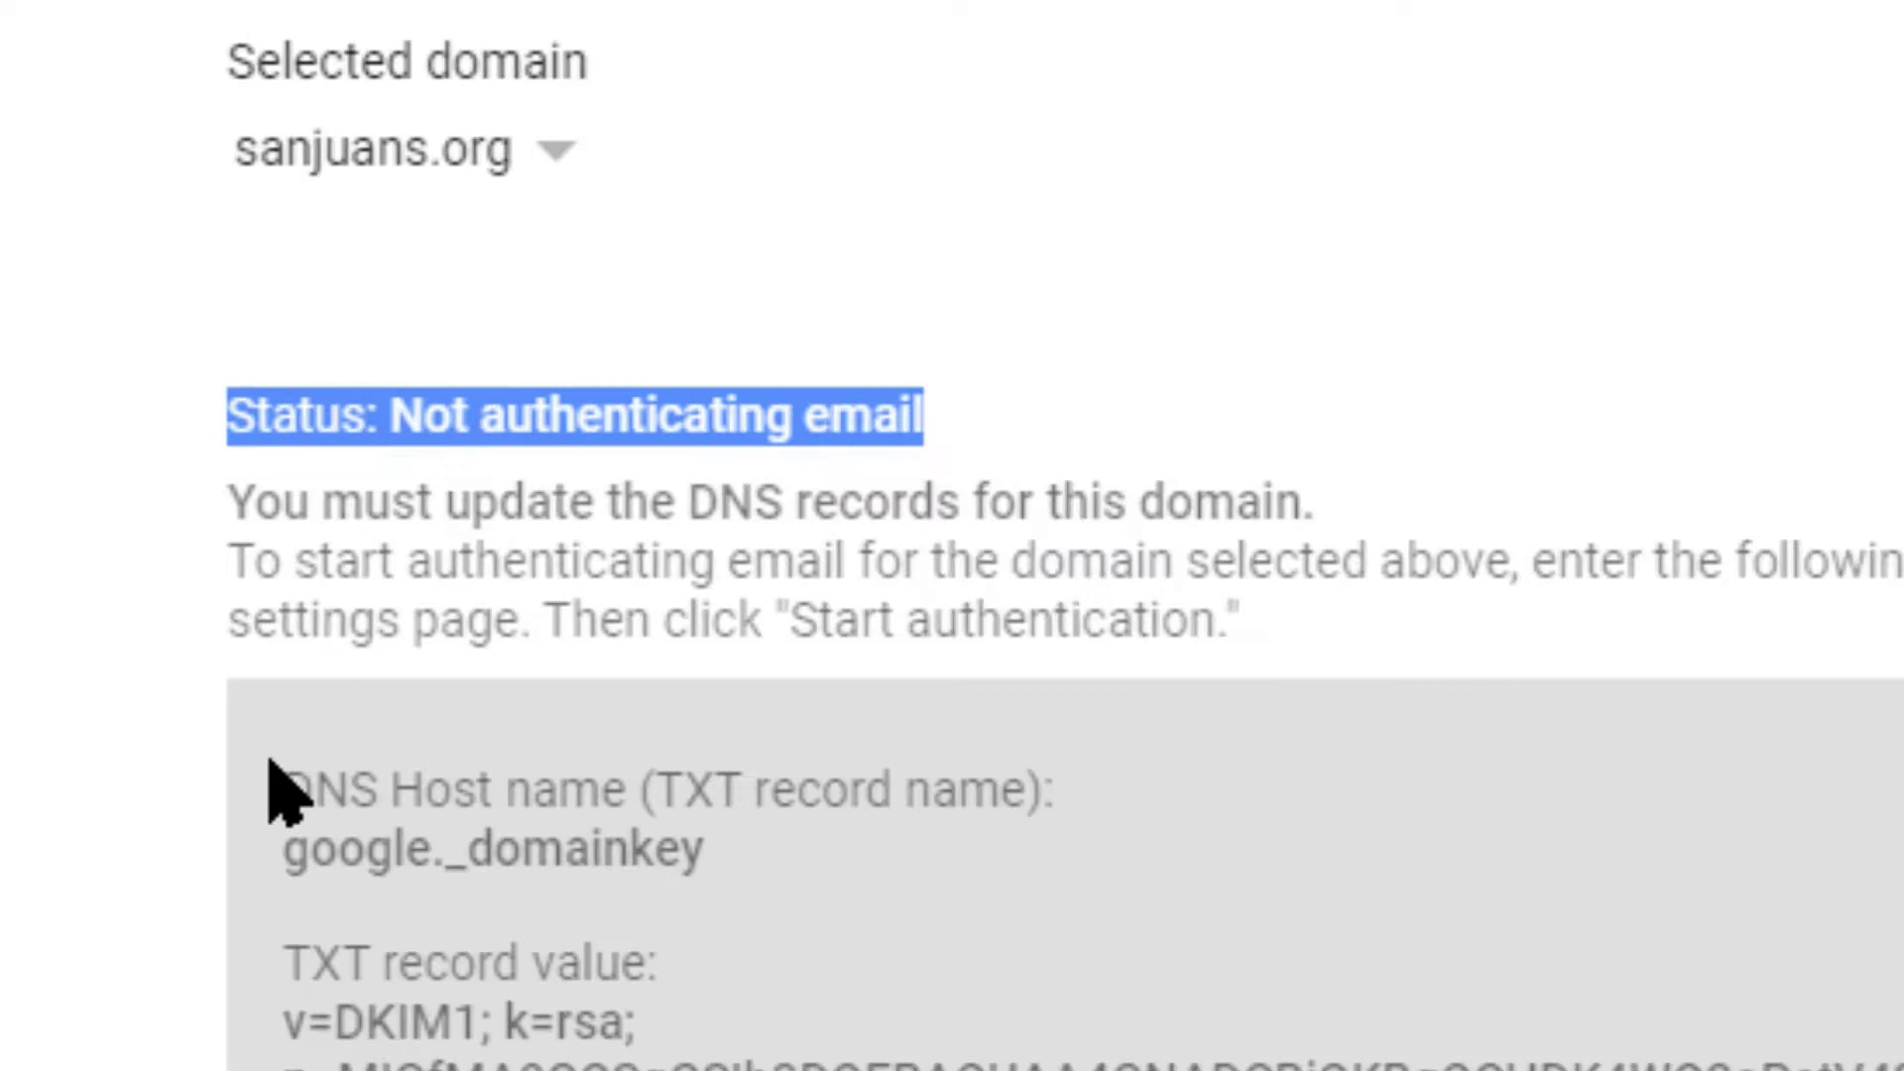
drag(270, 783, 663, 731)
click(639, 762)
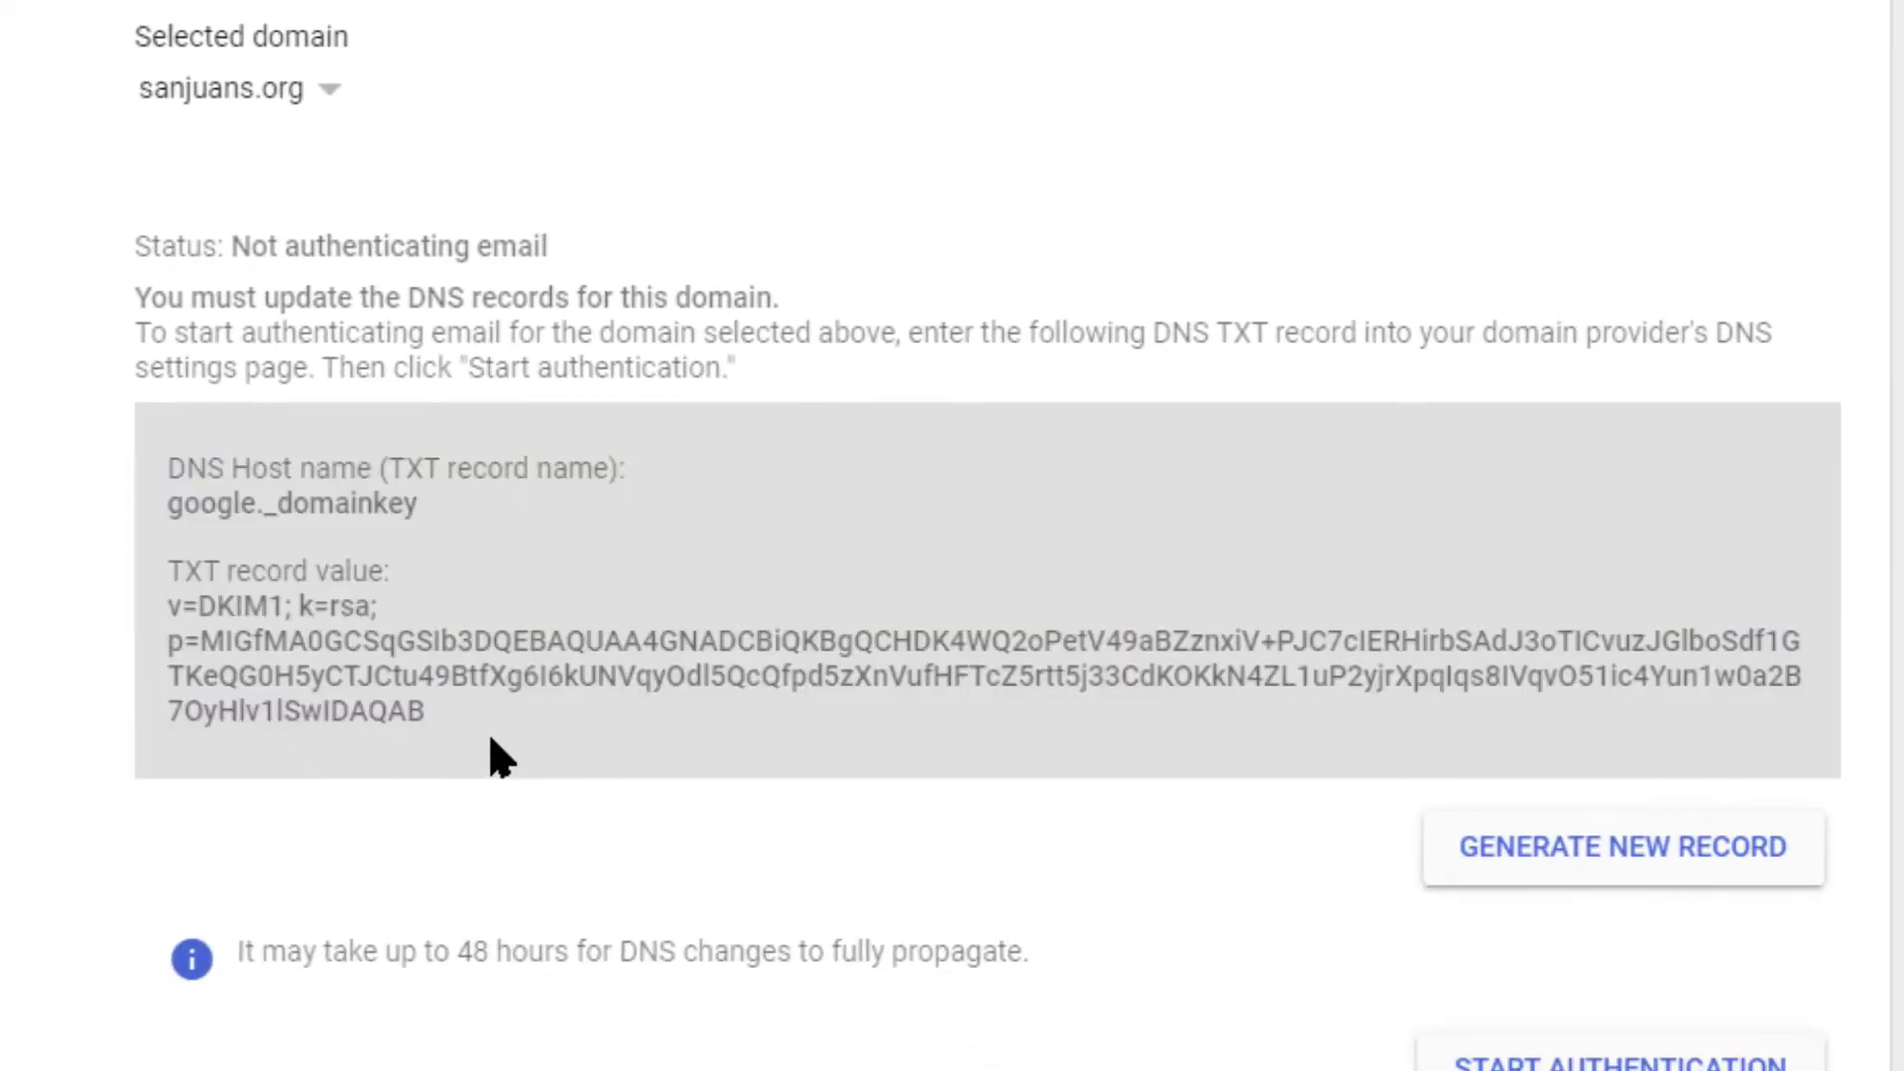
drag(503, 759, 154, 496)
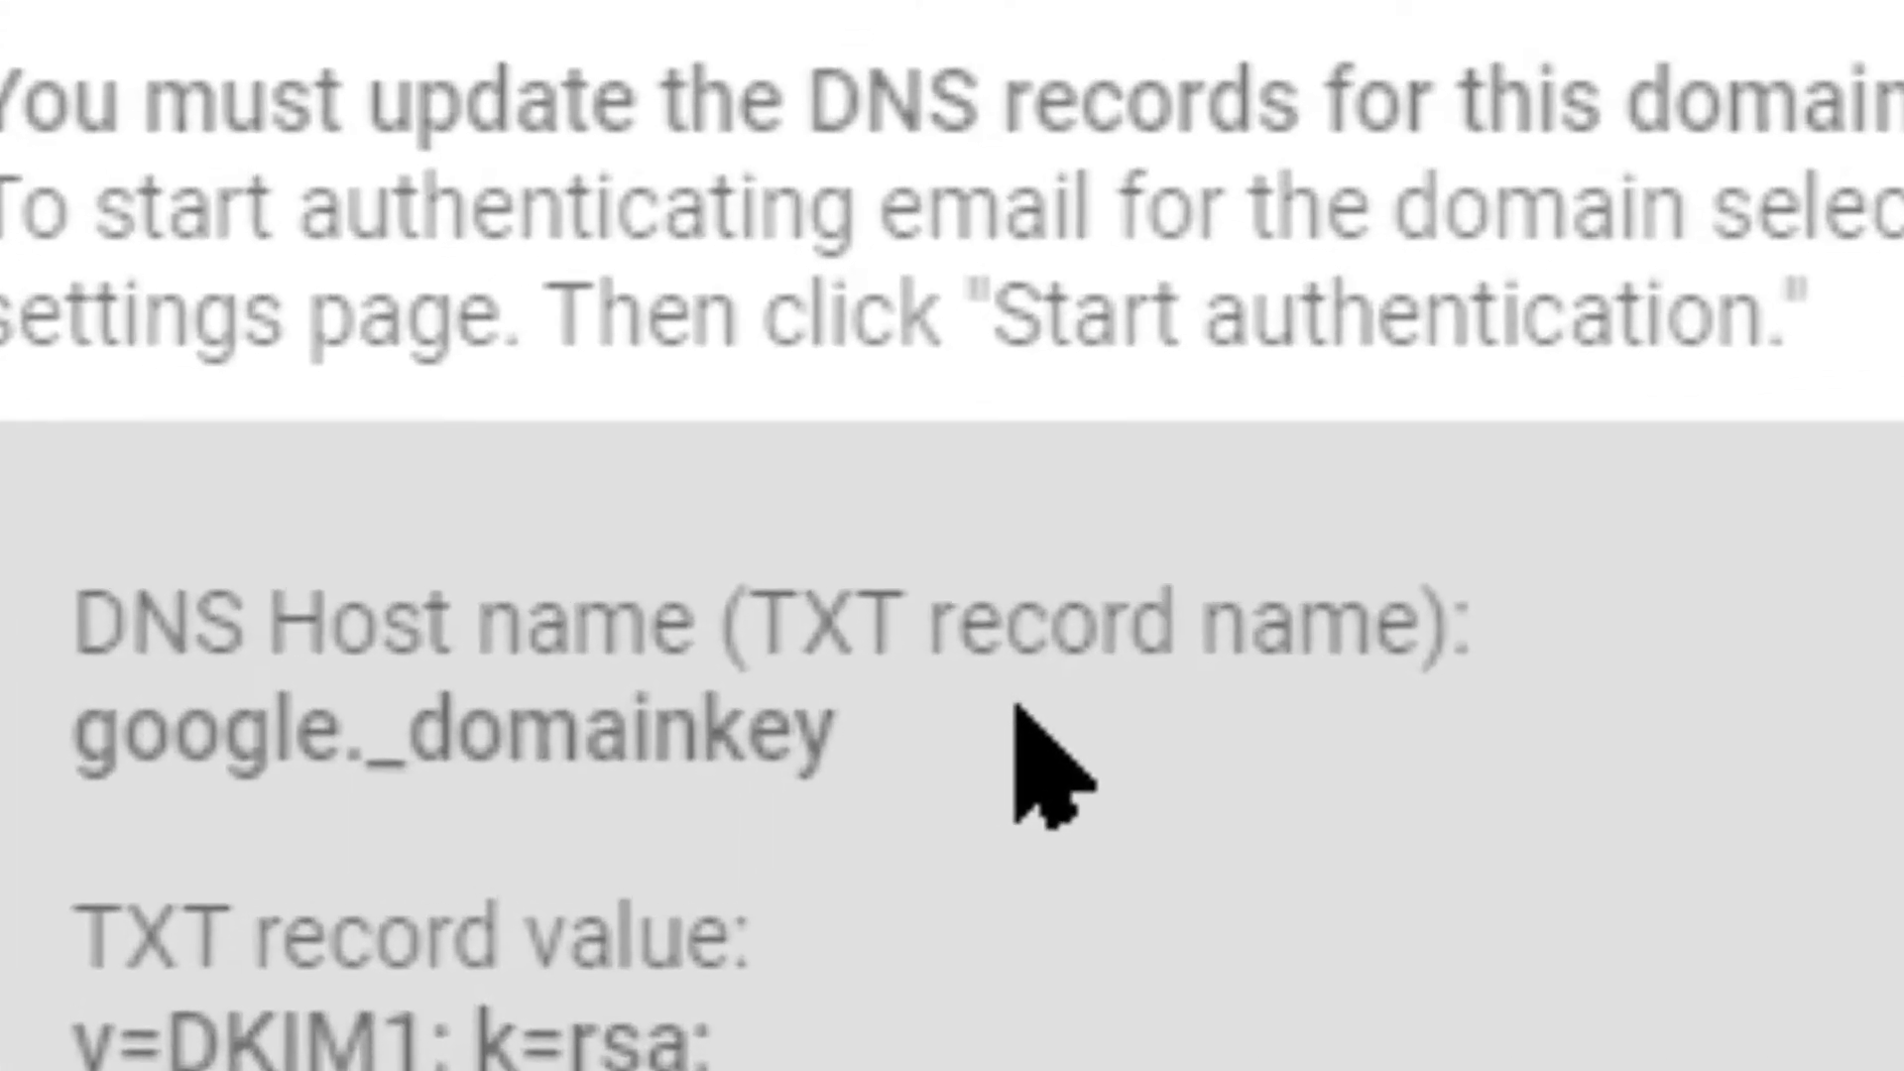
Step: Copy the DNS host name google._domainkey and switch to Cloudflare's DNS page
drag(389, 610, 192, 613)
drag(263, 784, 76, 774)
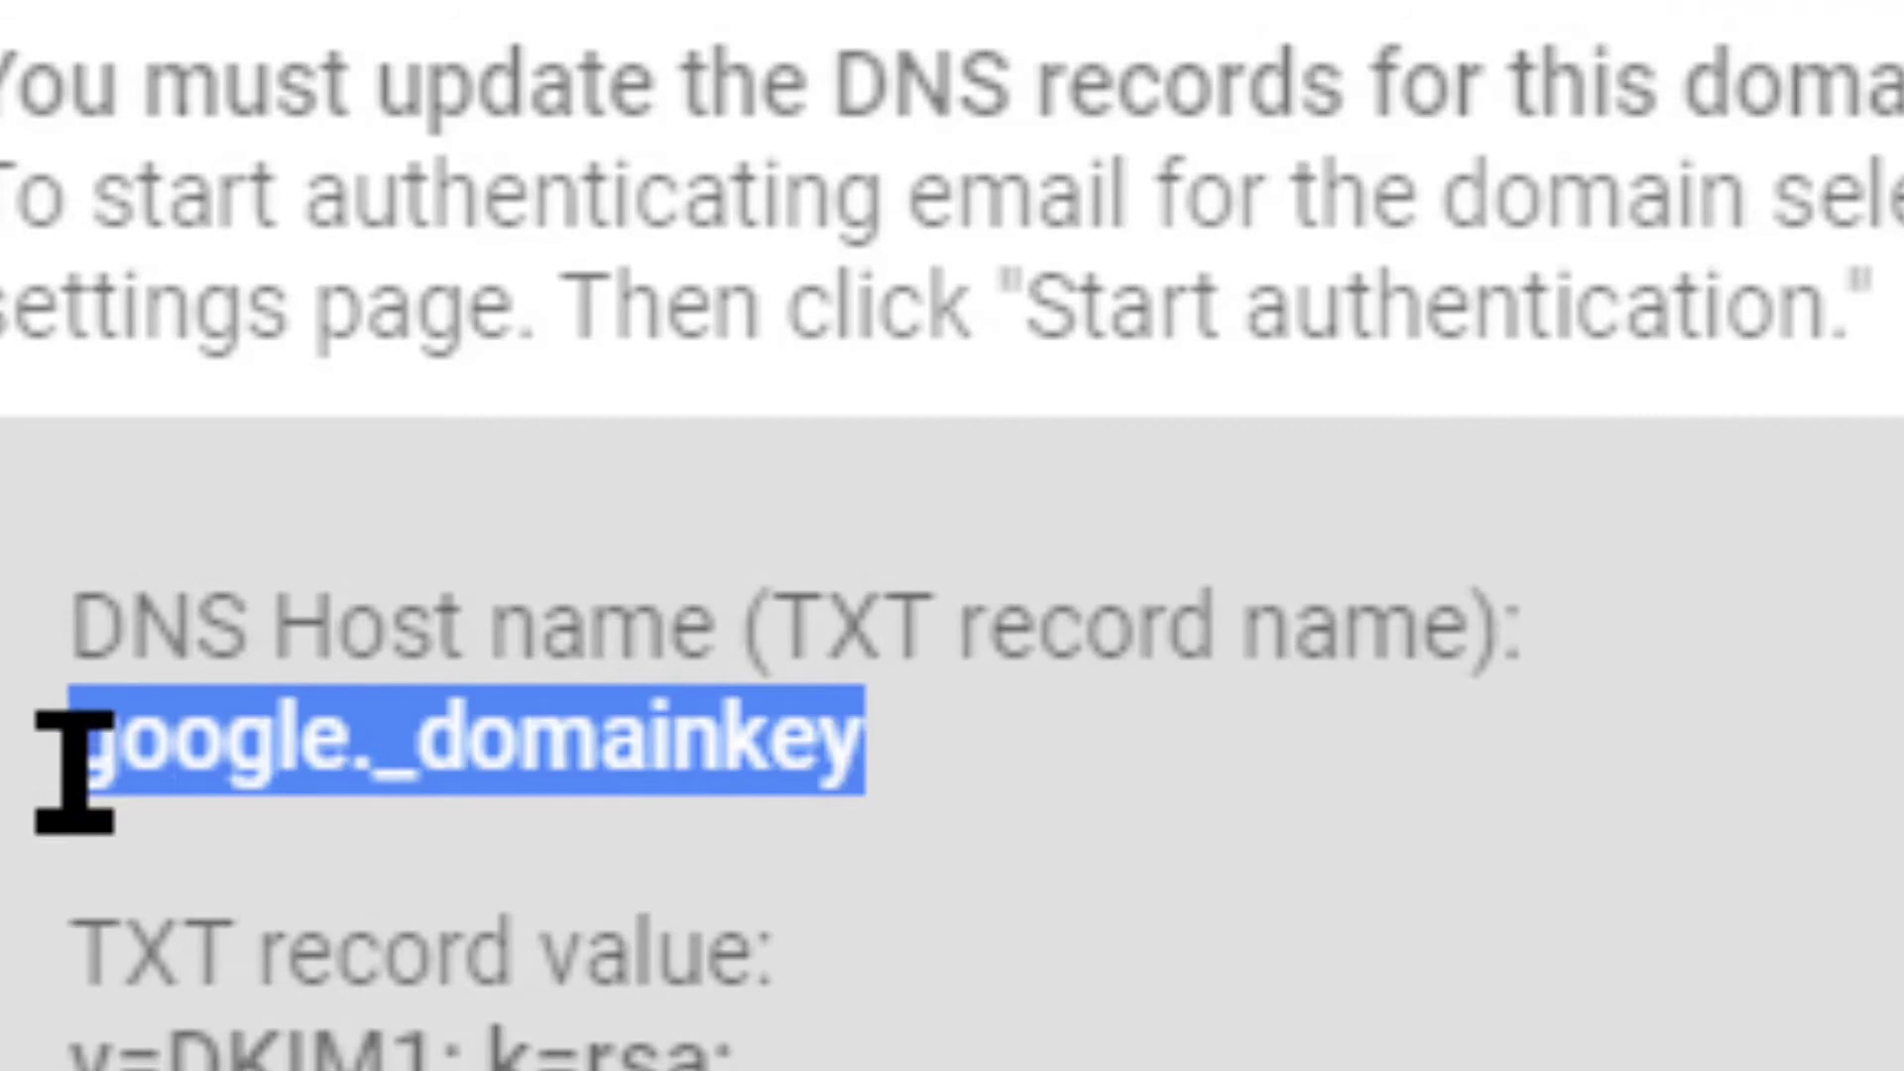
right_click(426, 734)
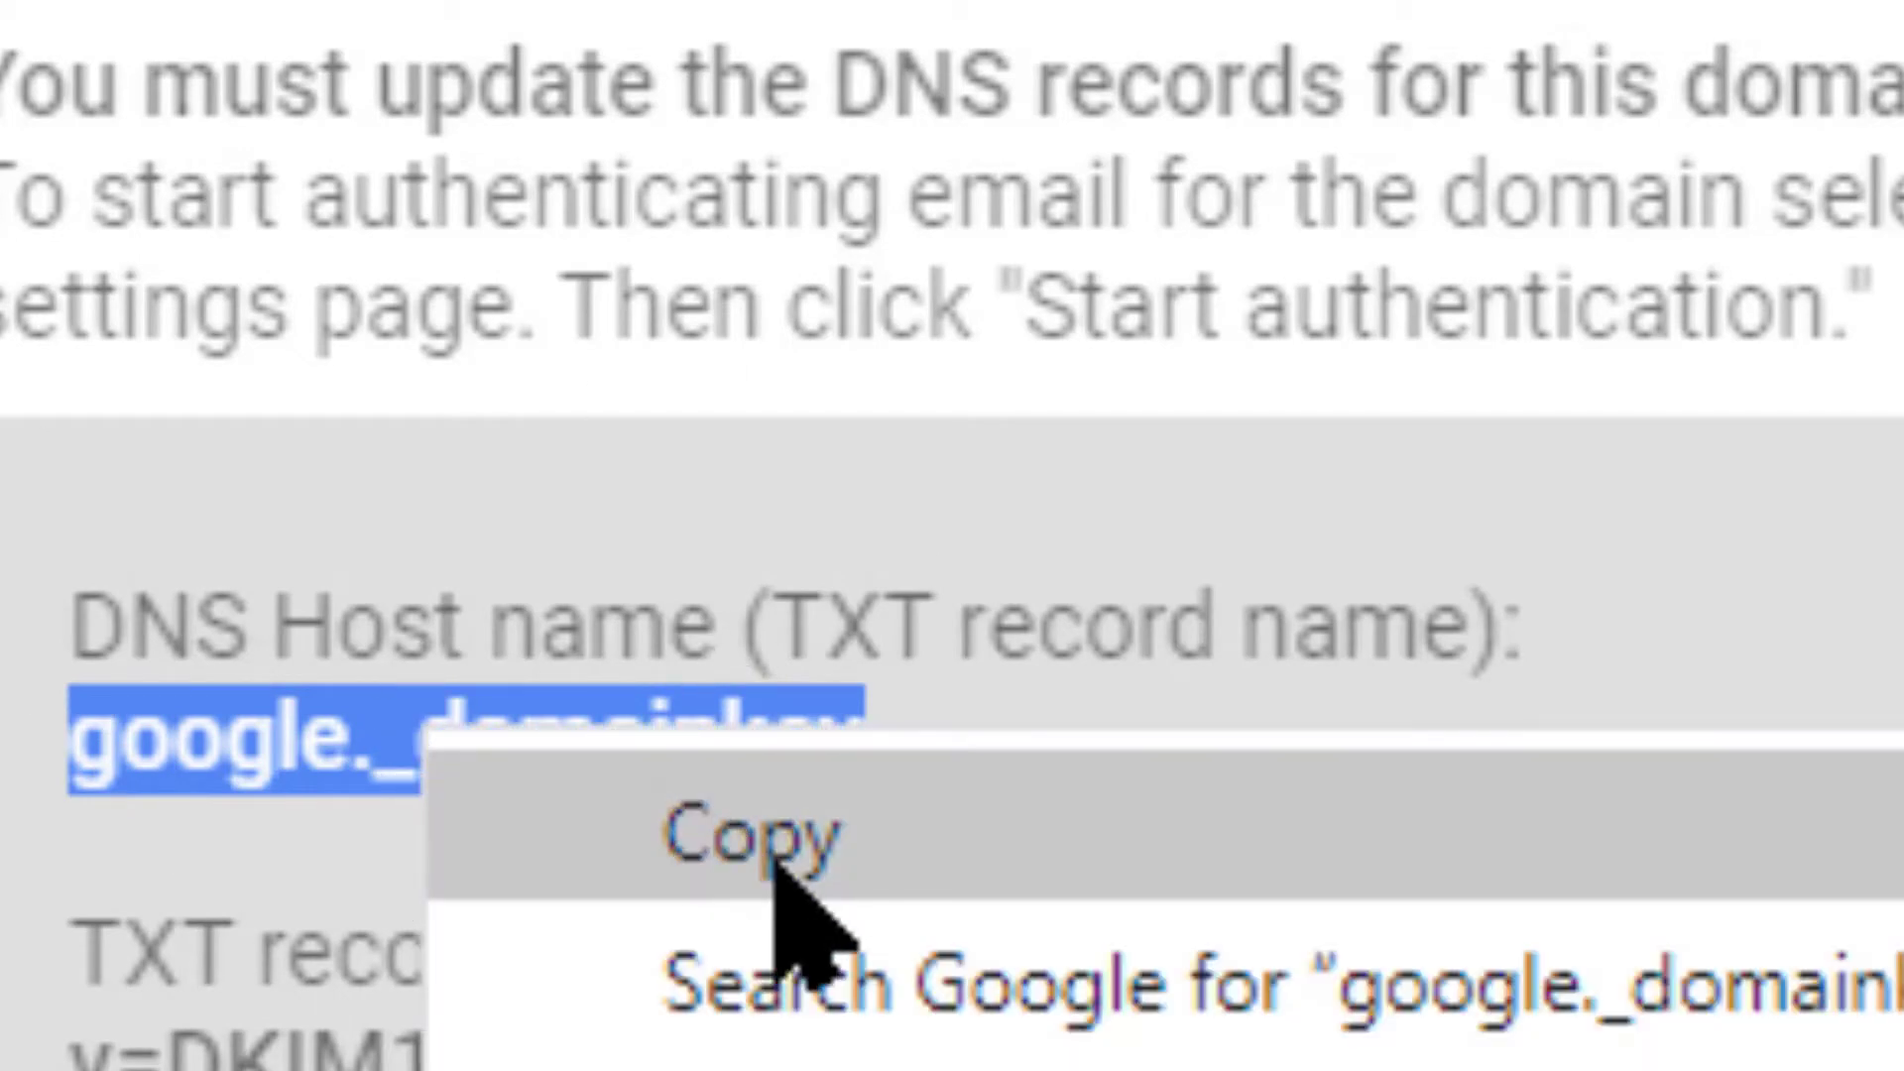
click(800, 867)
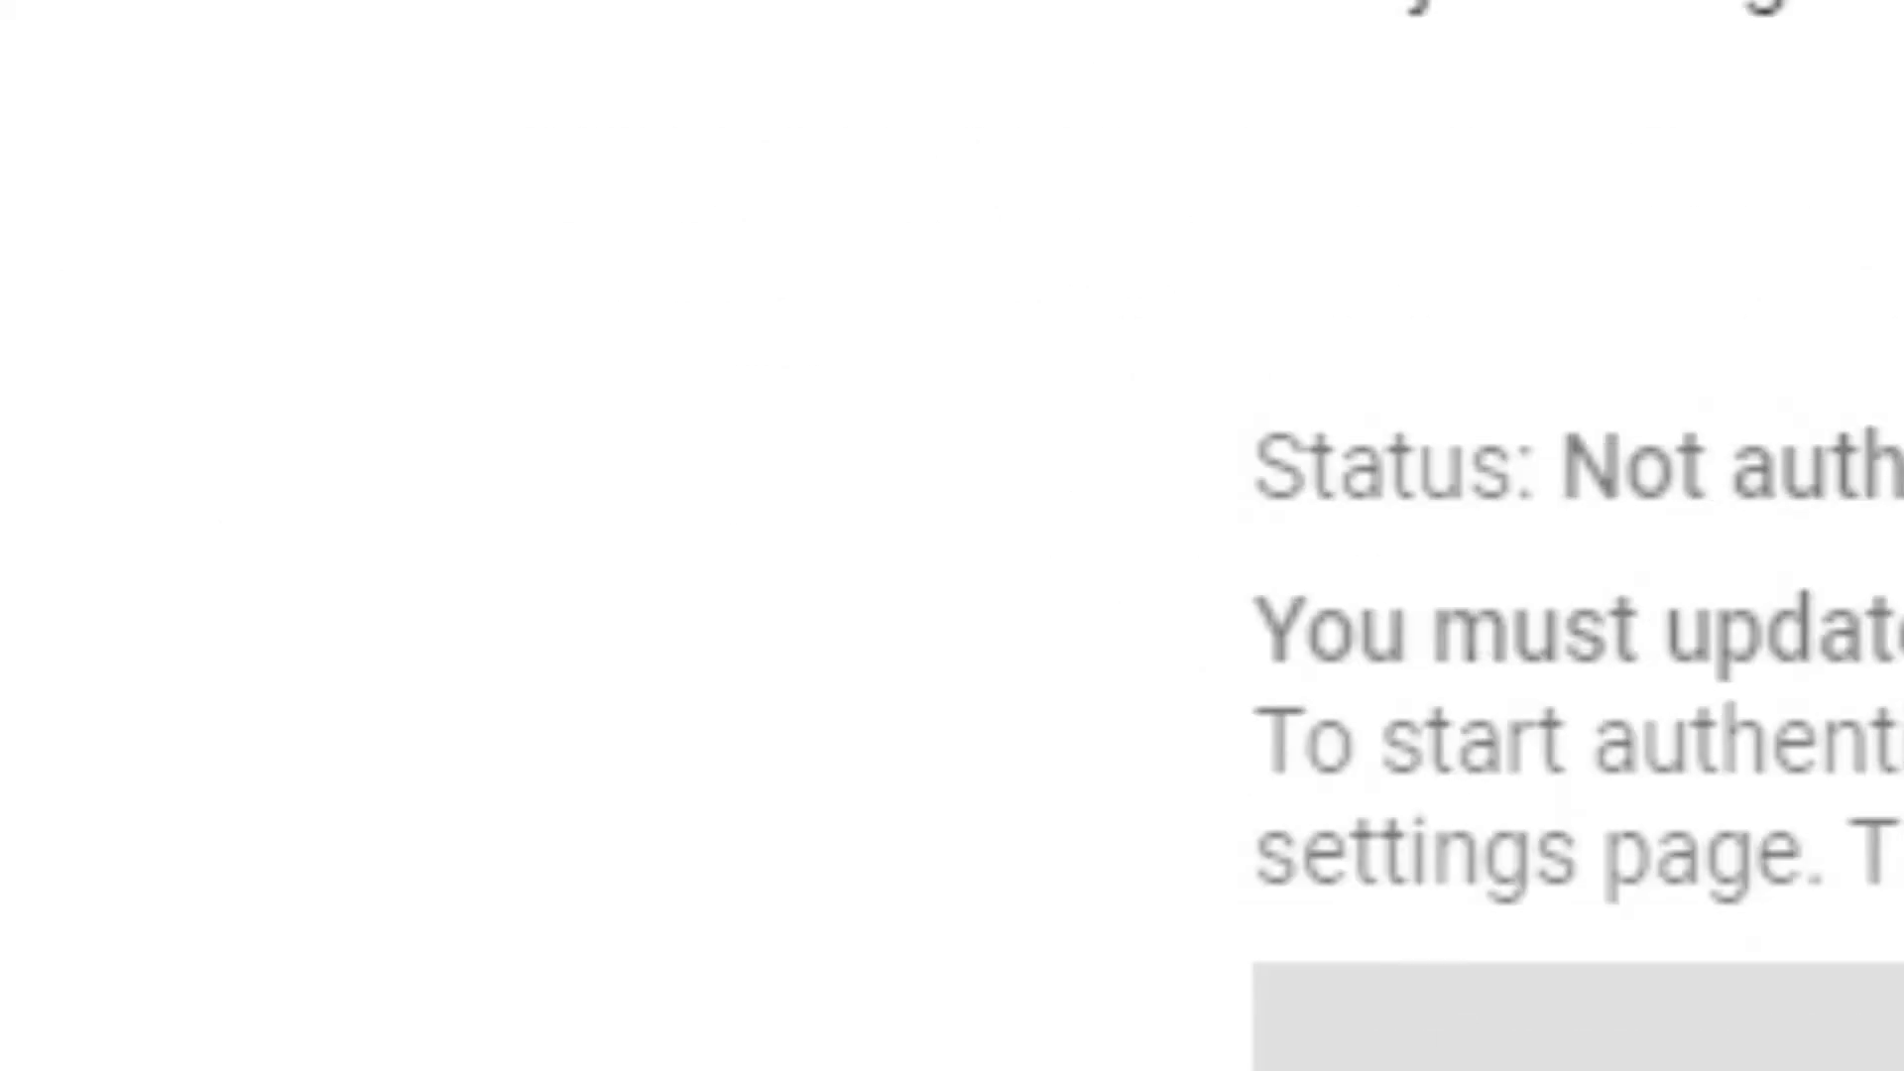
key(ctrl+Tab)
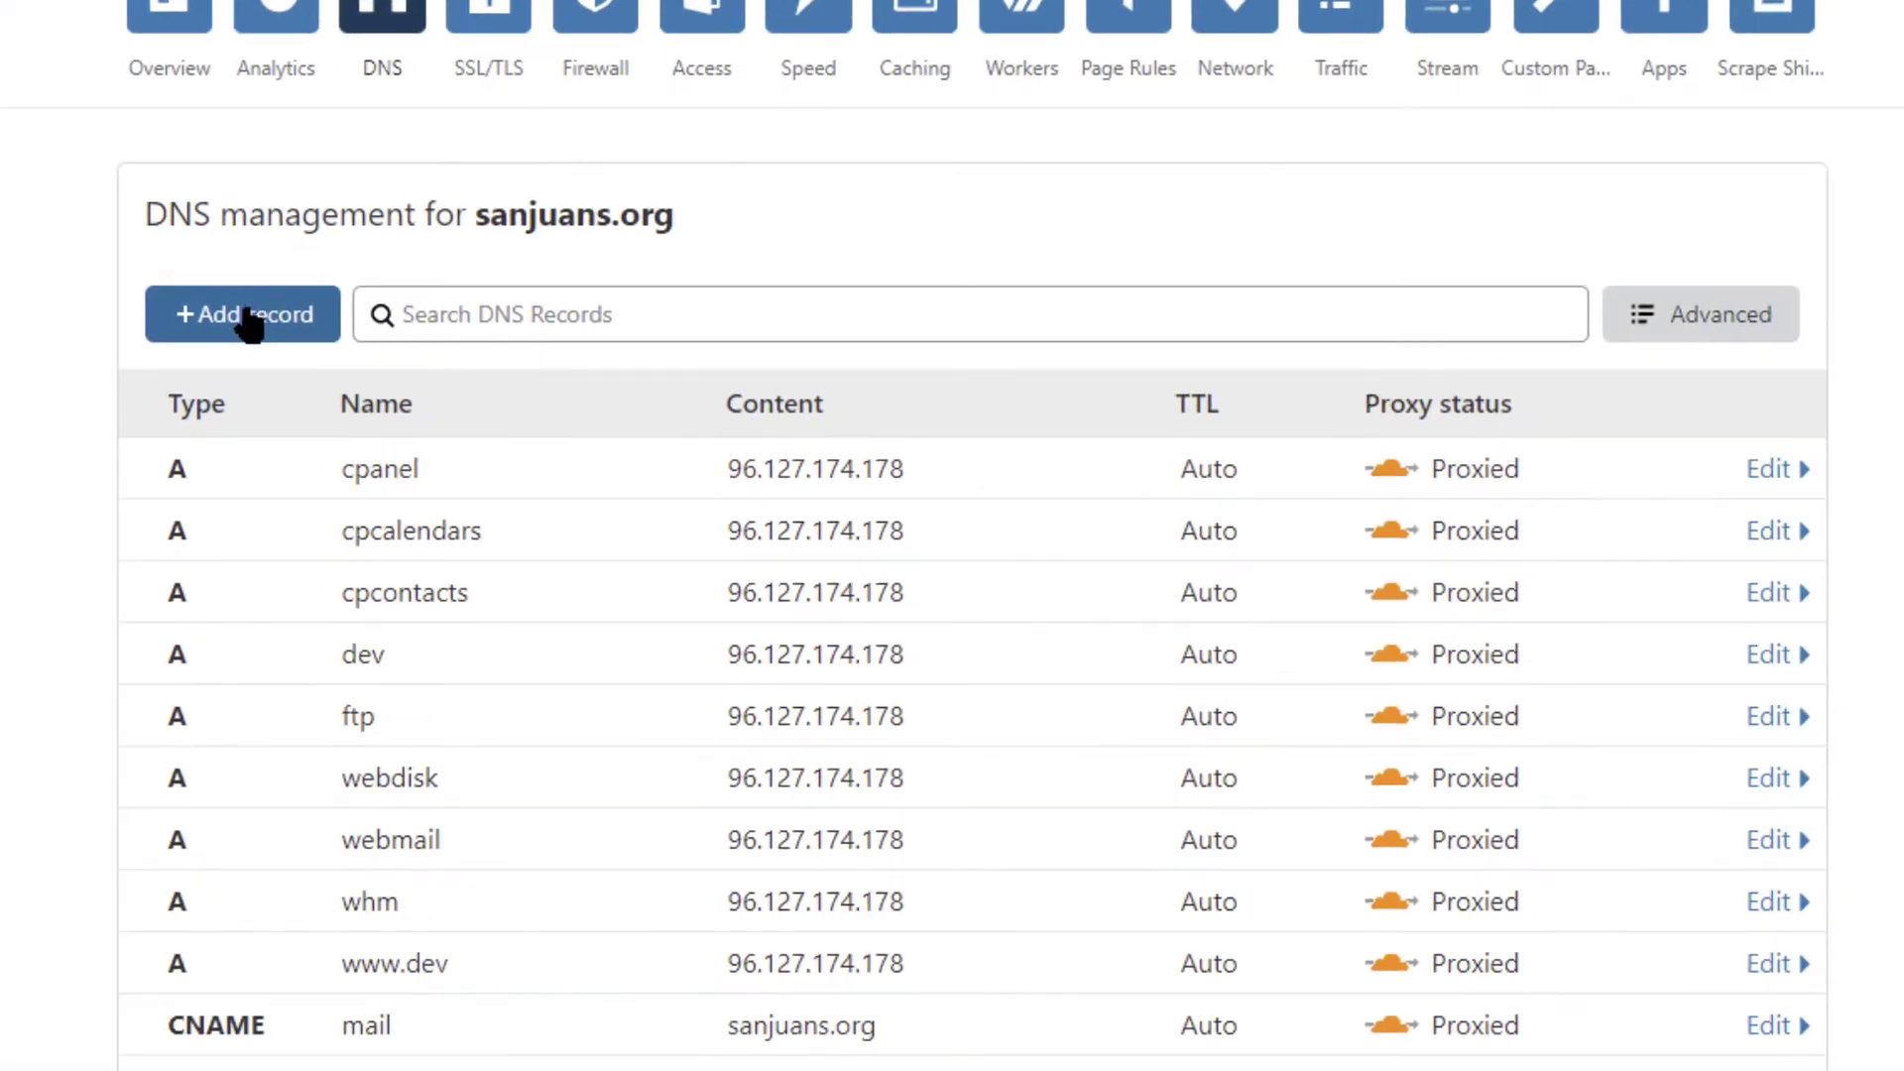
Step: Add a new TXT record in Cloudflare and paste google._domainkey as its name
click(250, 324)
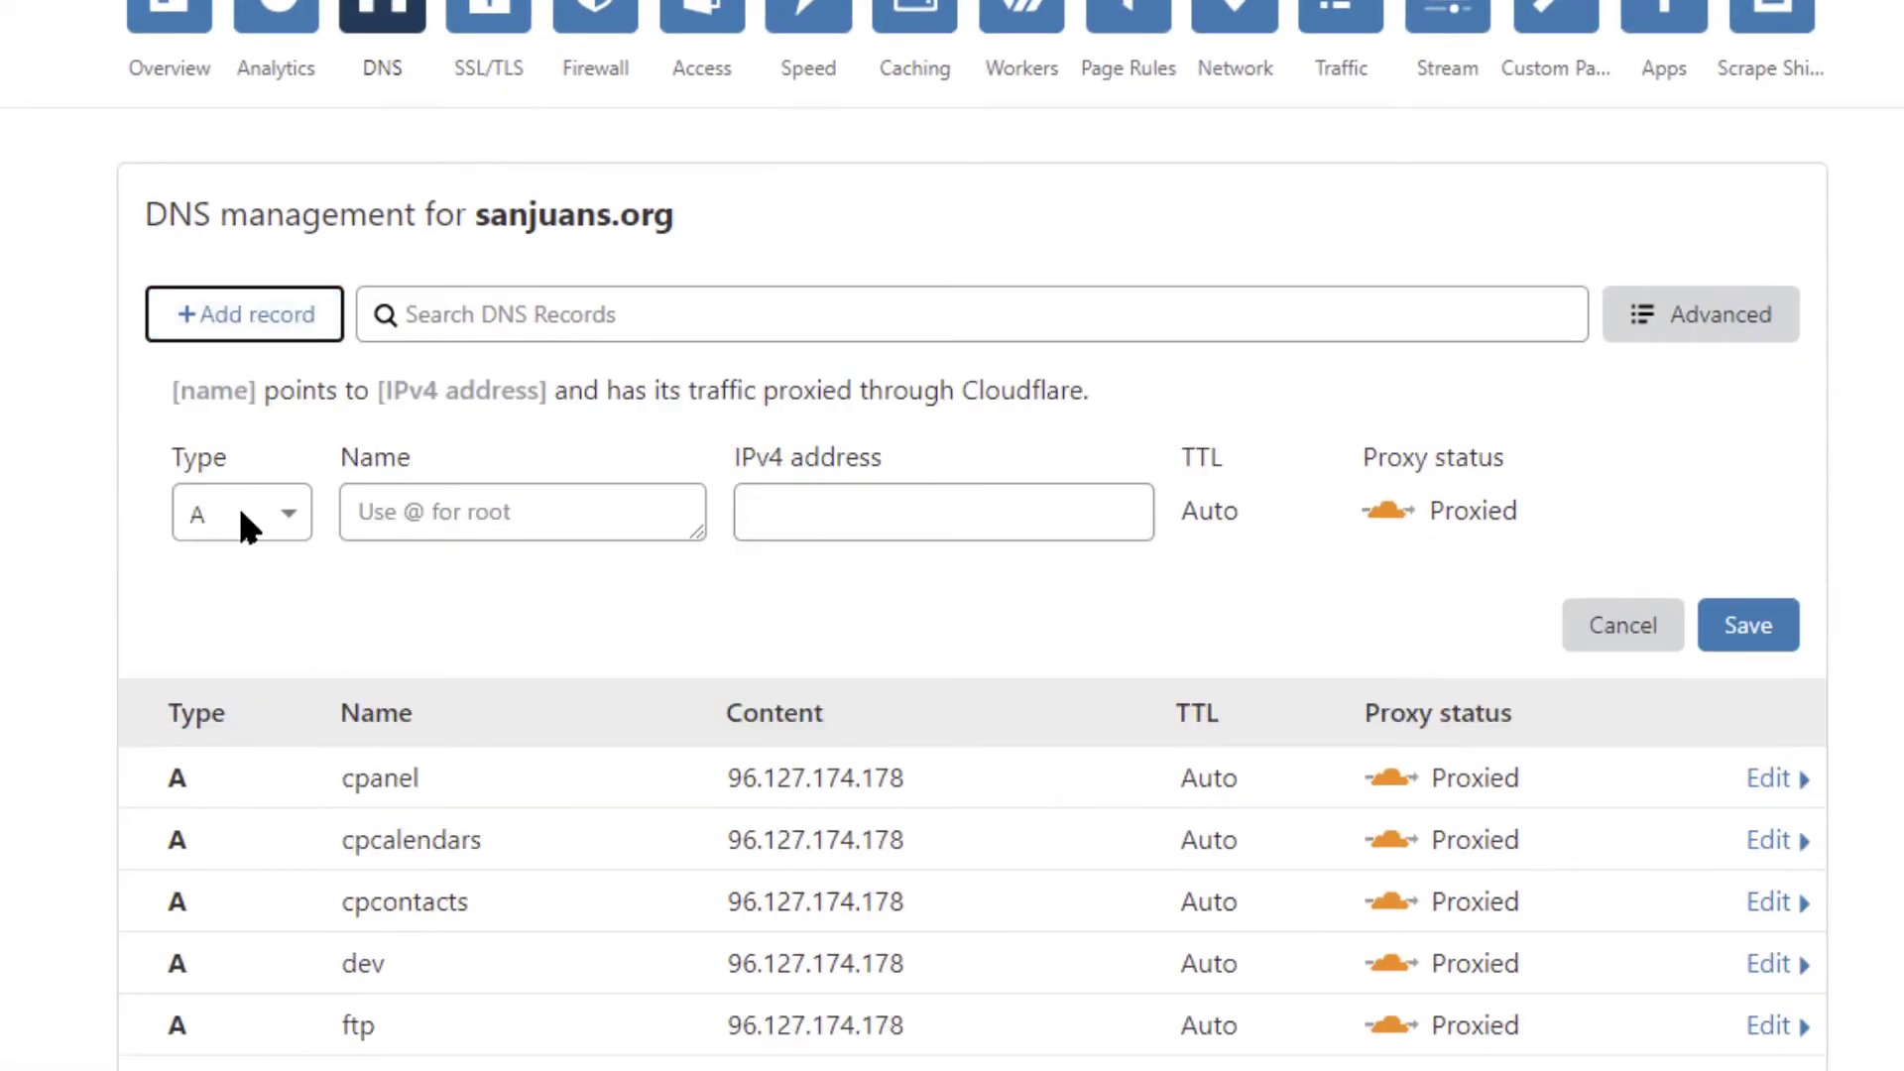
click(290, 517)
scroll(616, 807, down, 5)
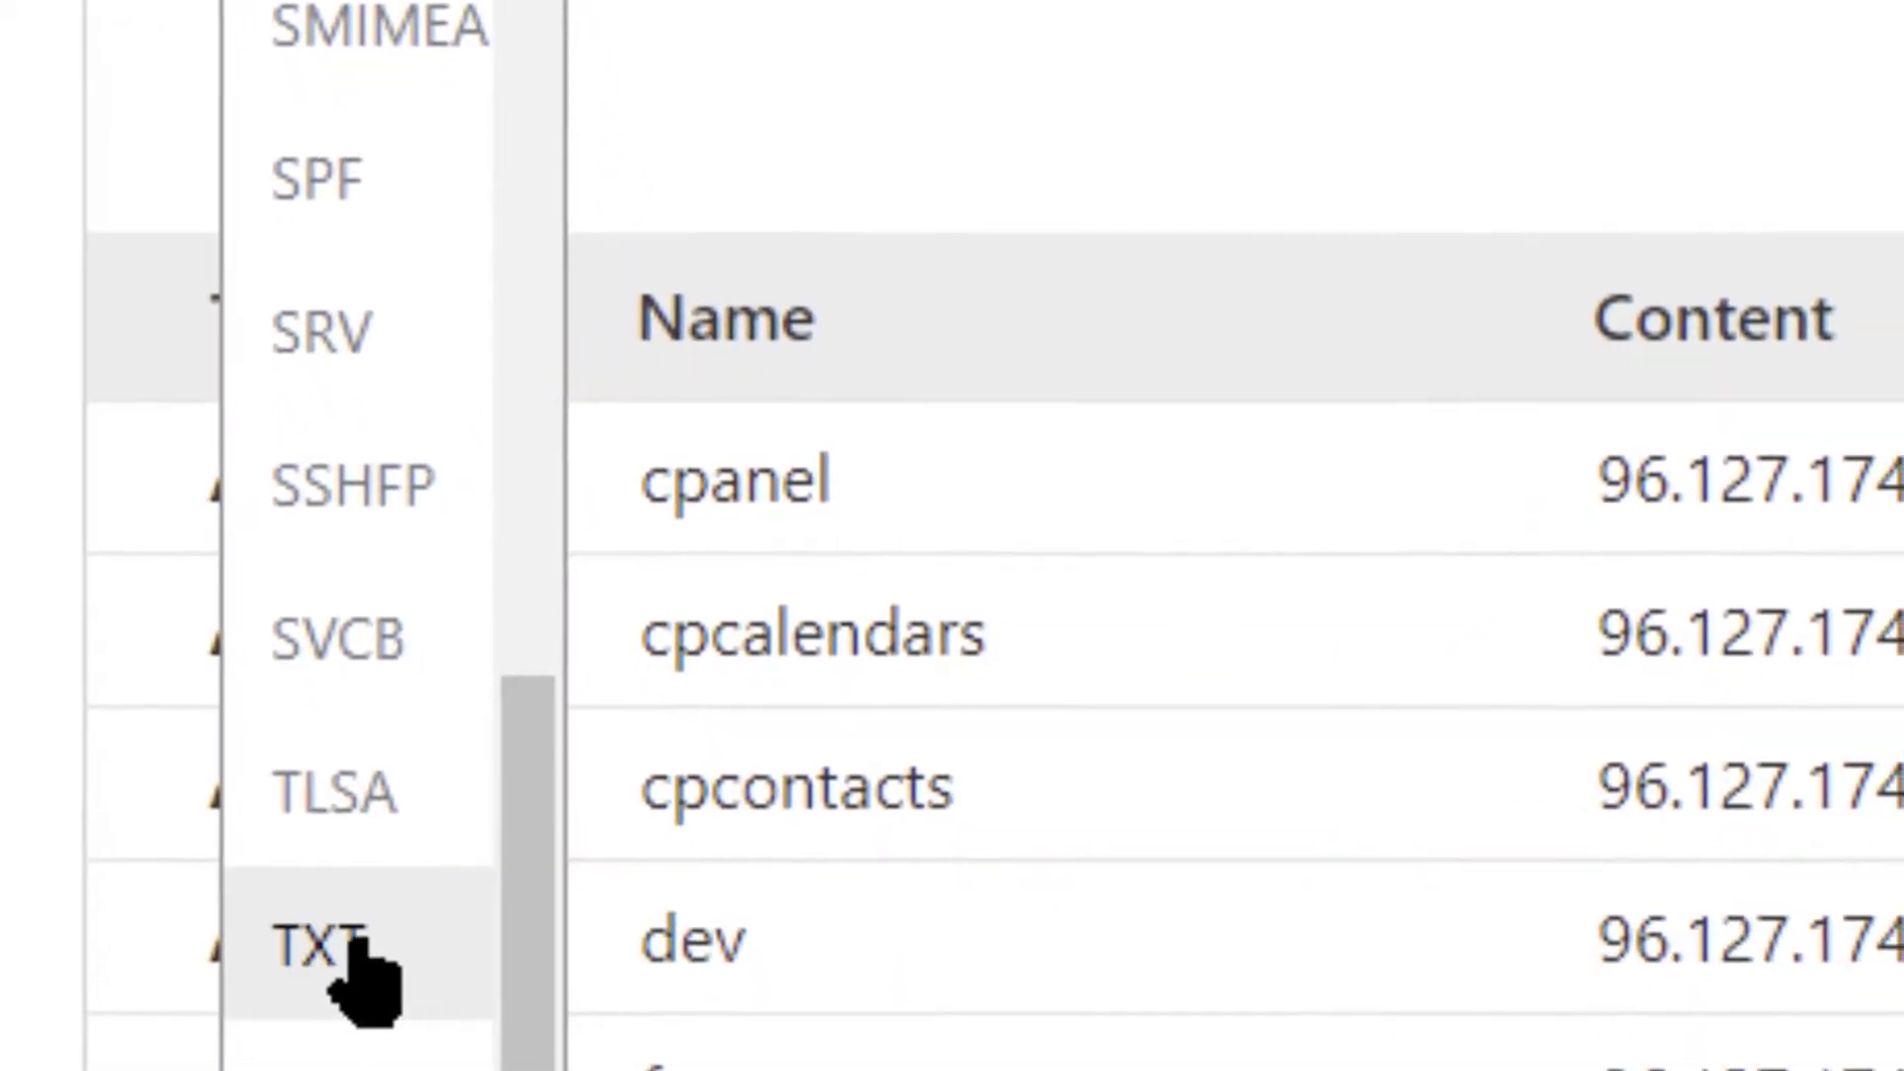
click(362, 977)
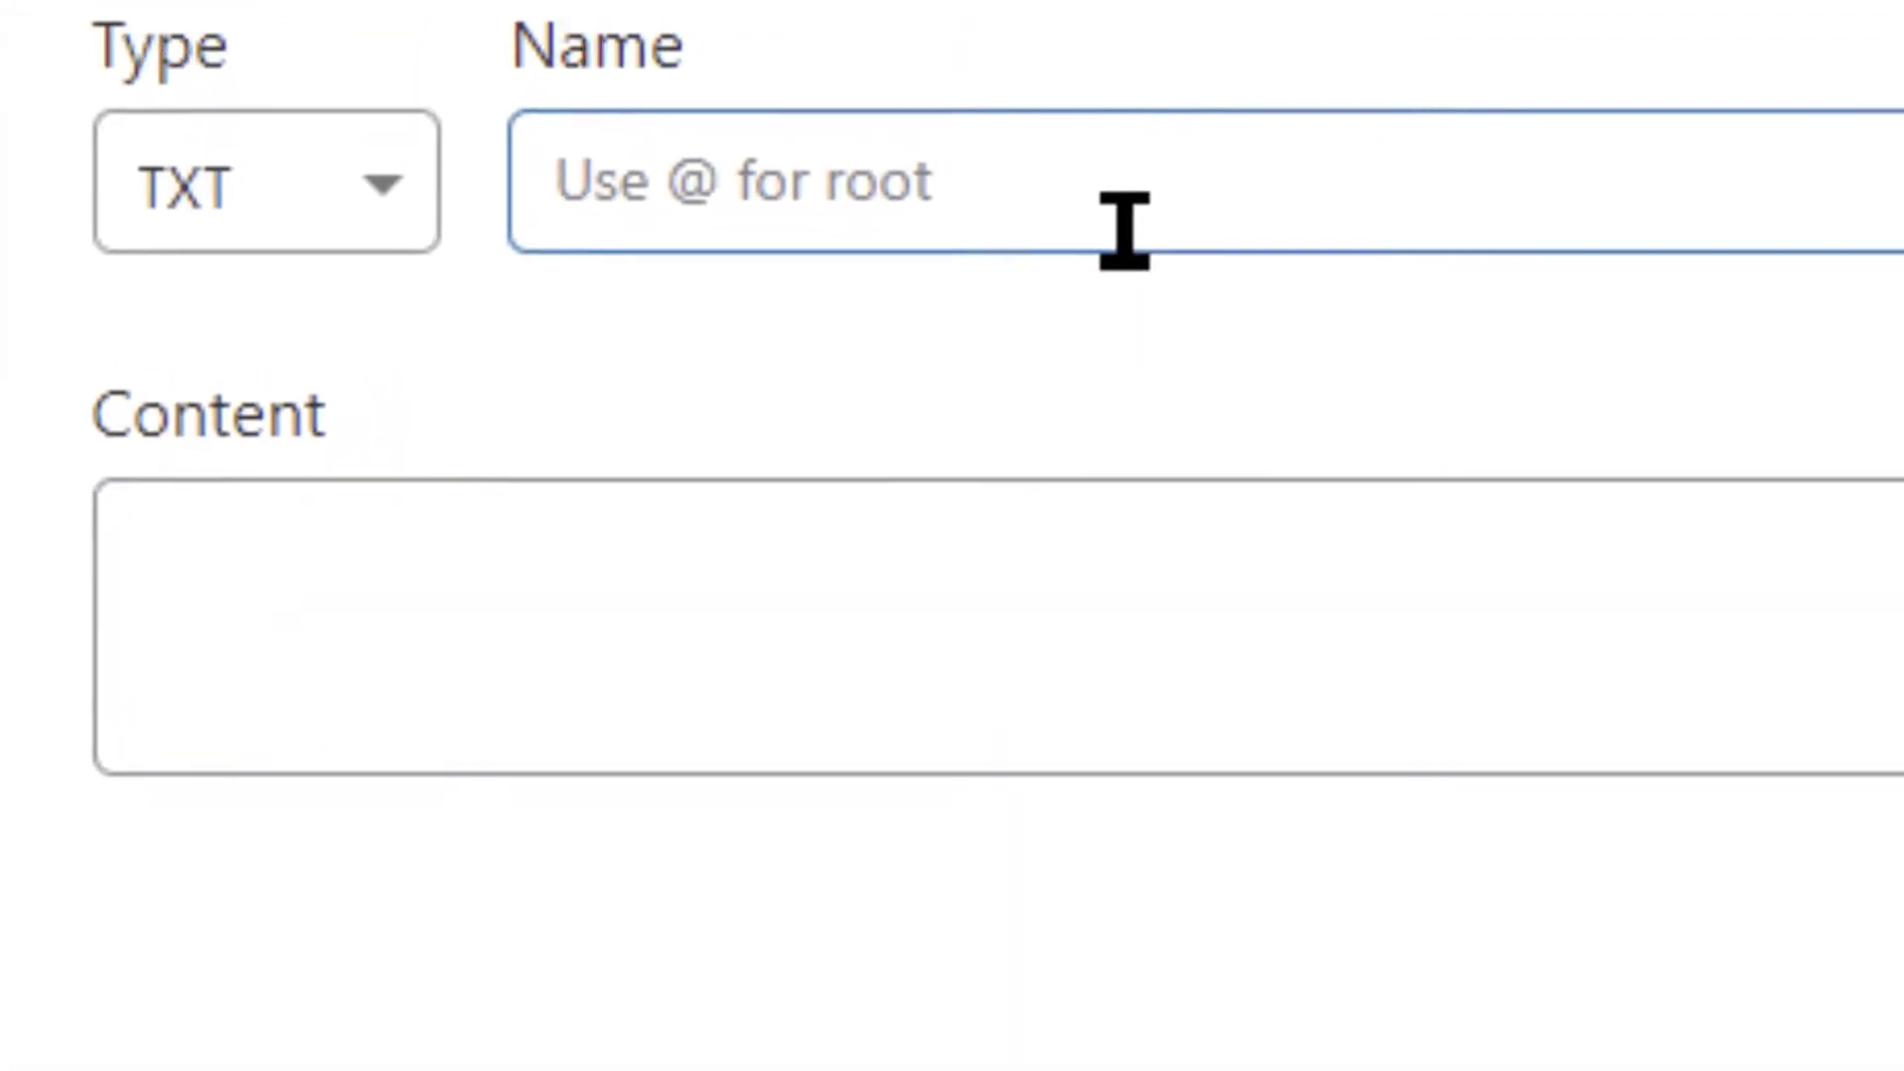
text(google._domainkey)
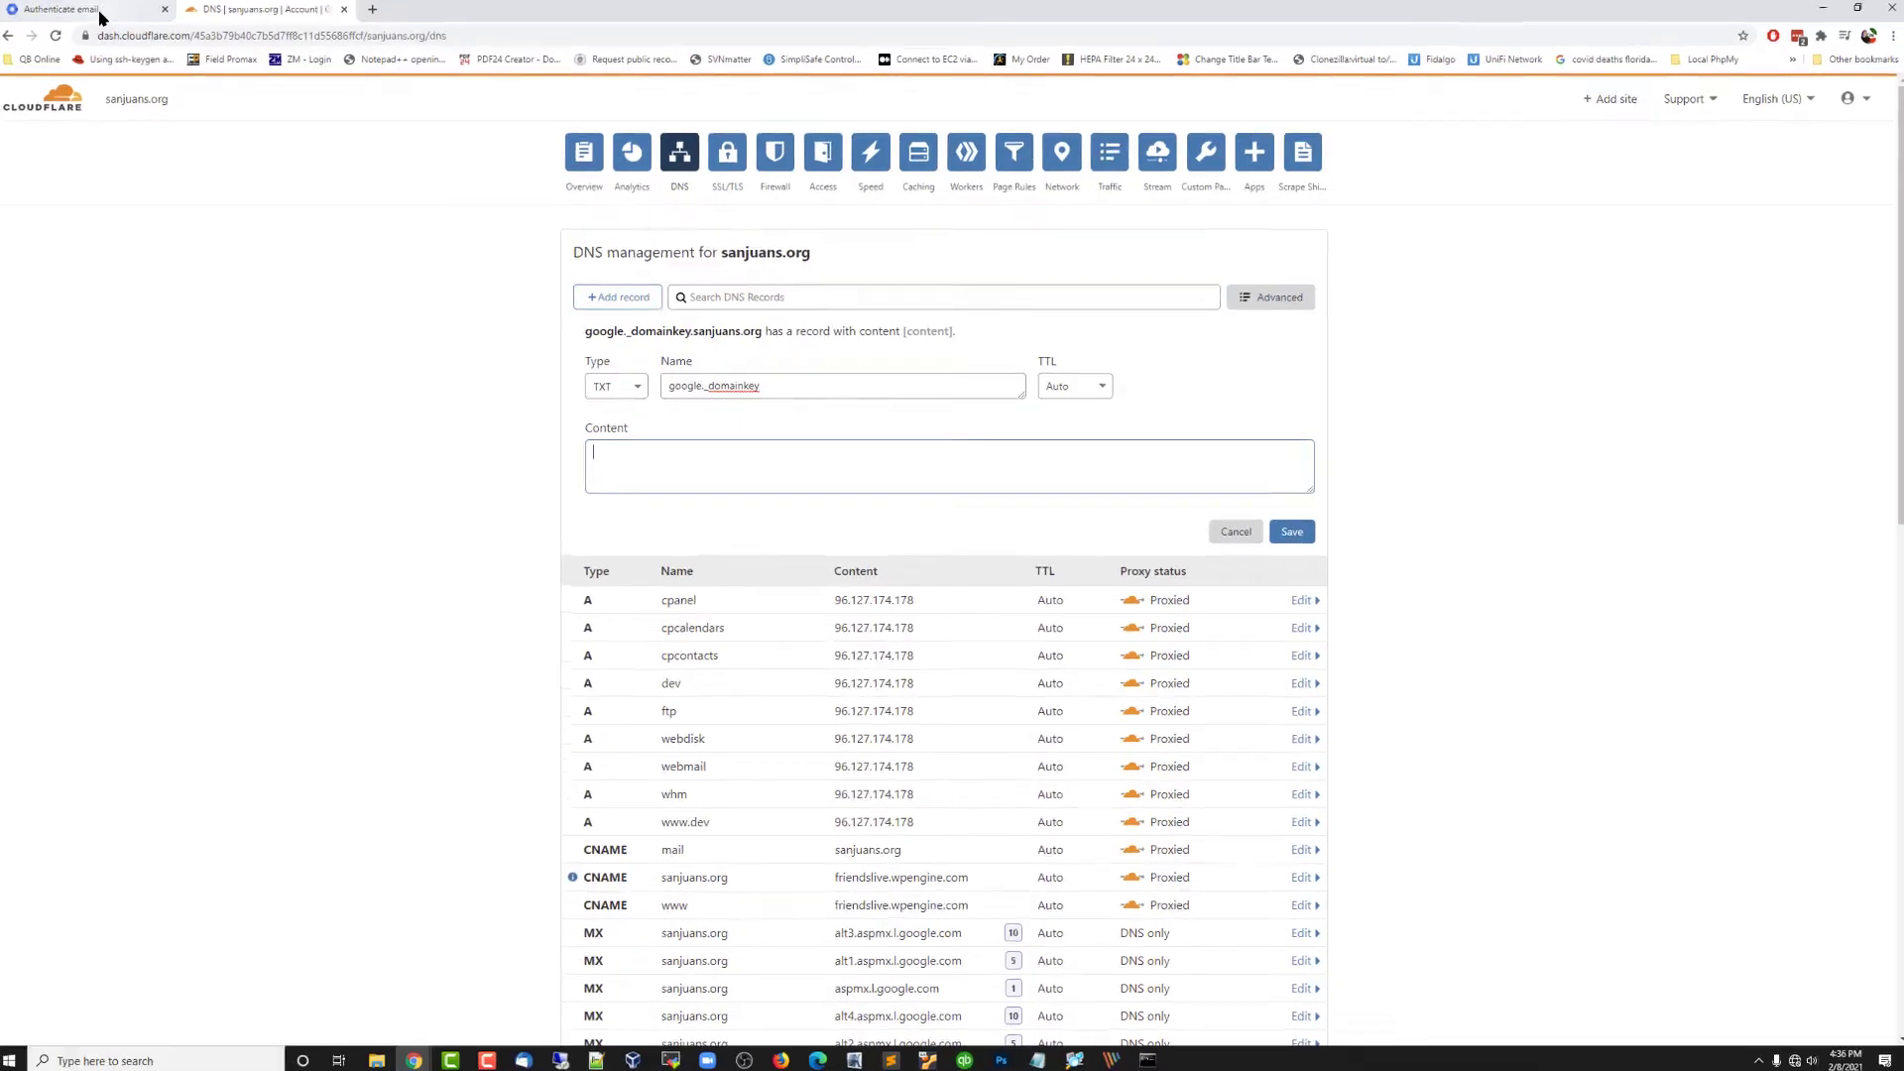
Step: Copy the full DKIM TXT value beginning v=DKIM1; k=rsa; p= from Google Admin
click(106, 21)
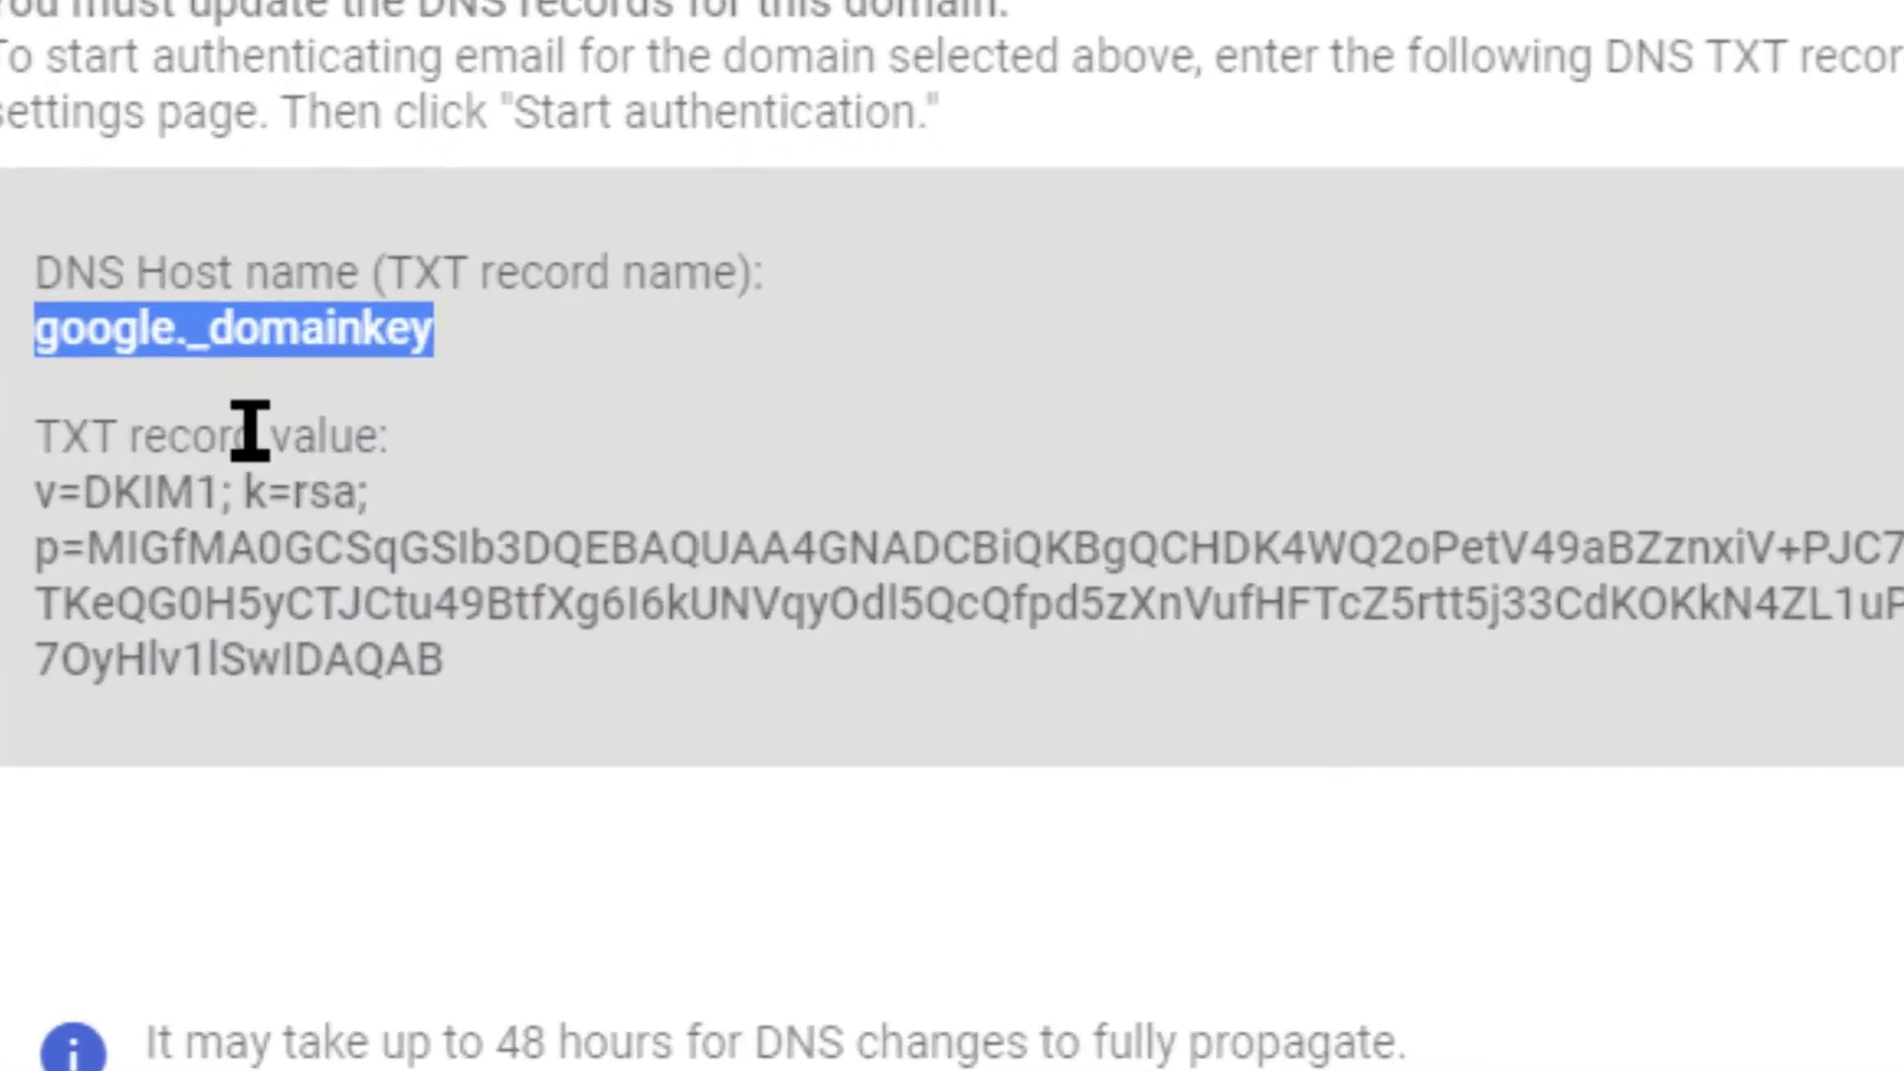
click(250, 431)
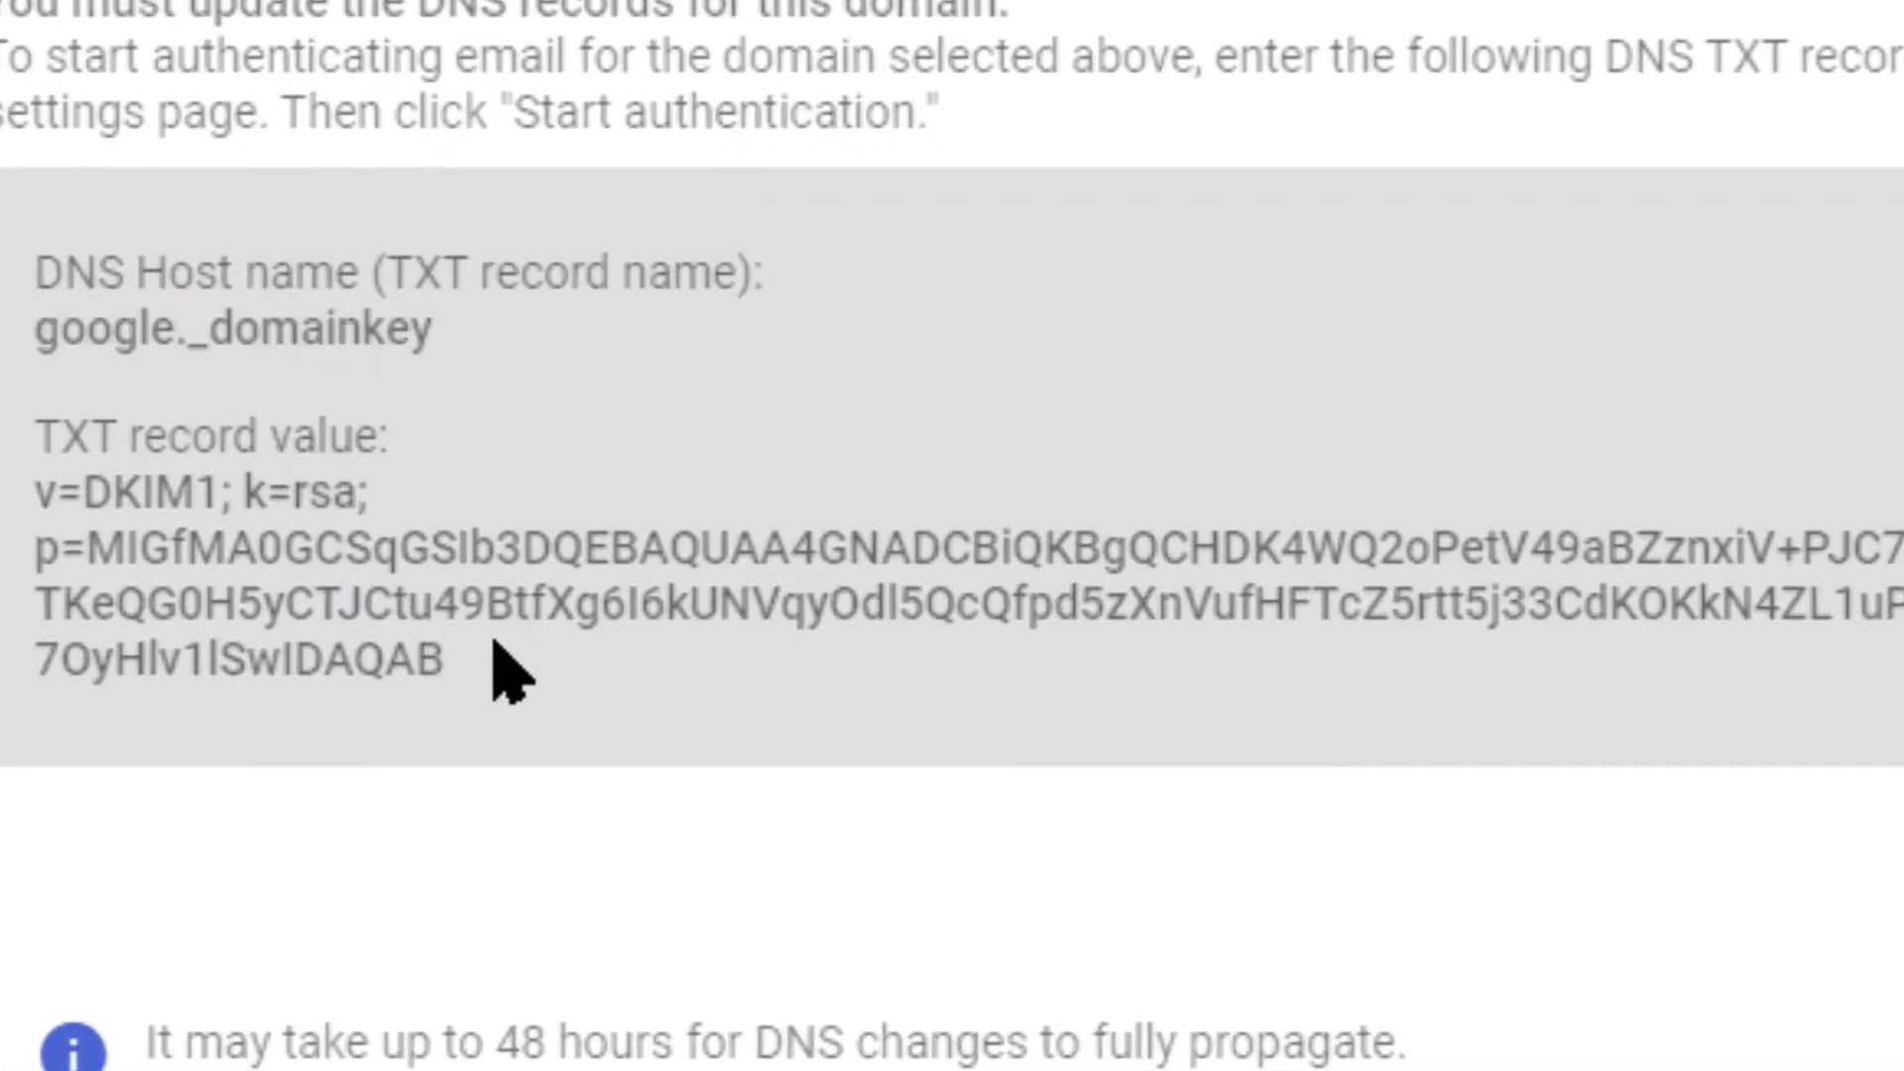
drag(480, 671, 27, 501)
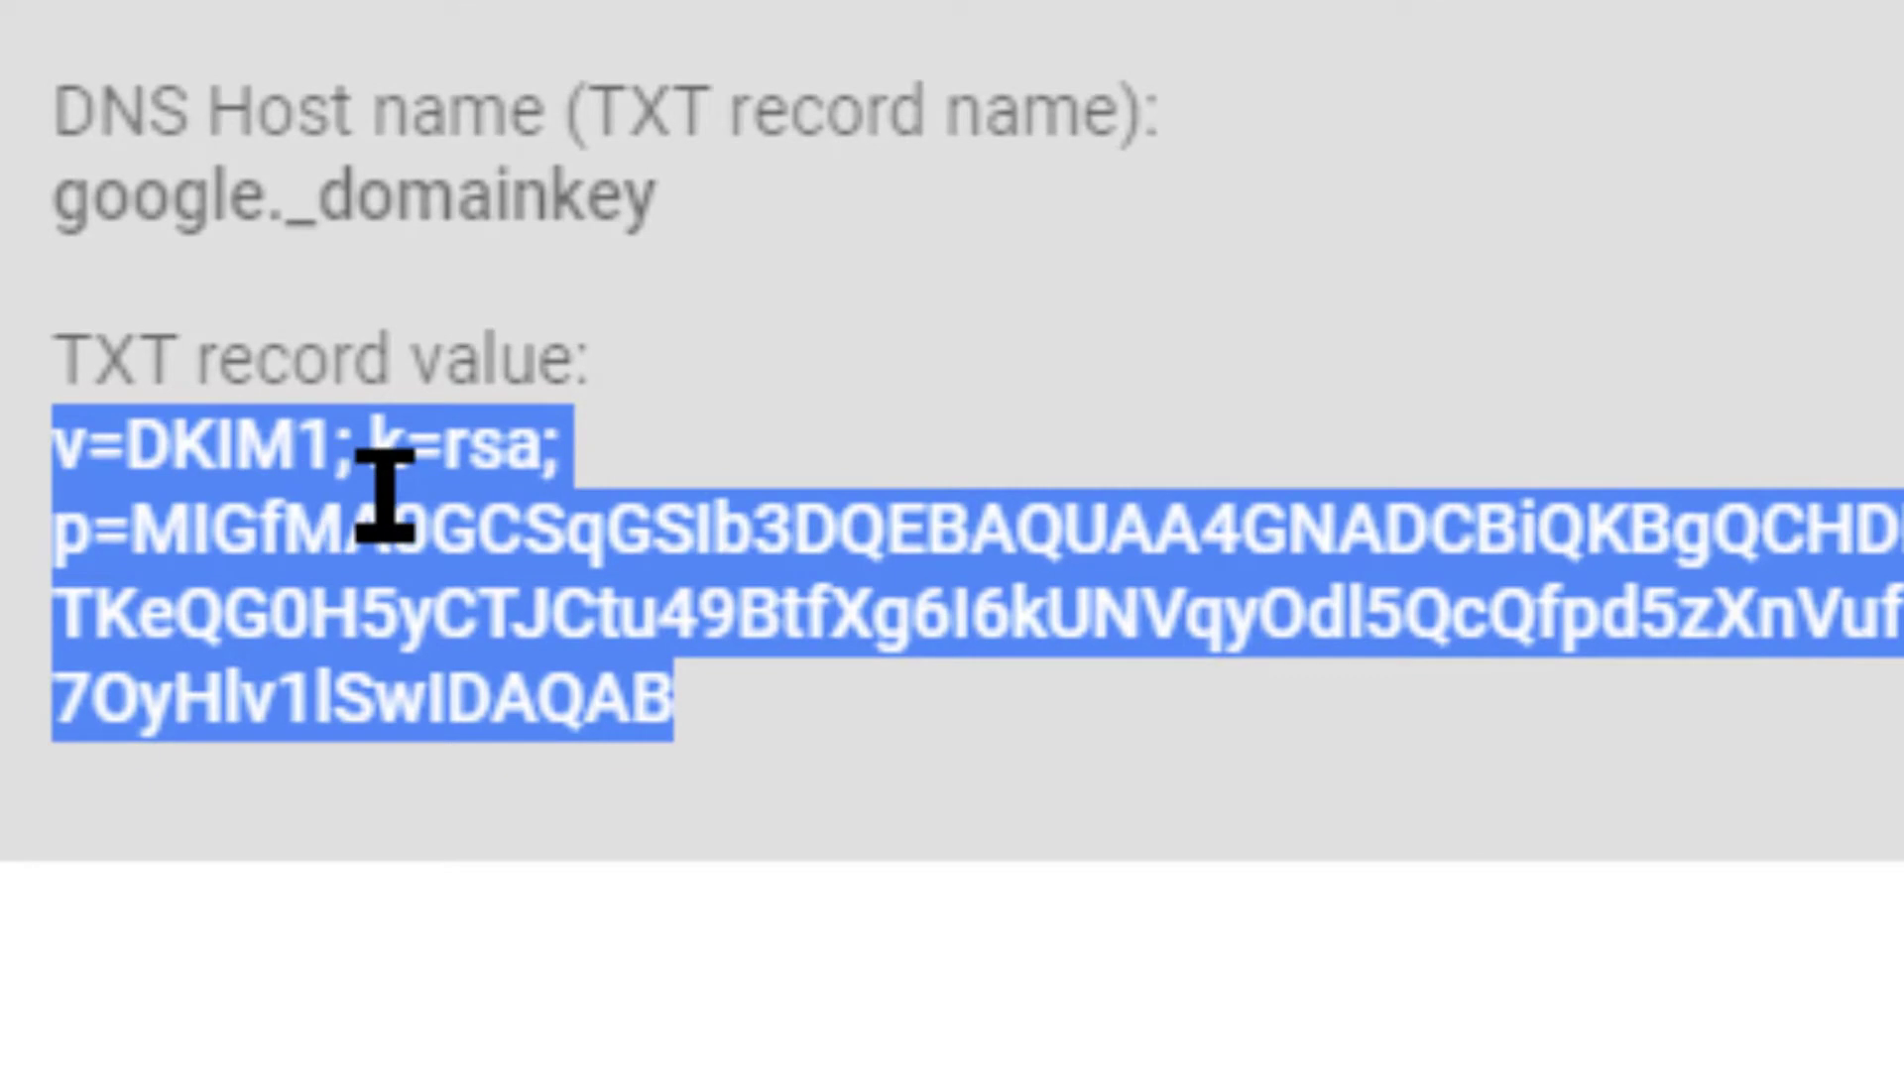
right_click(384, 493)
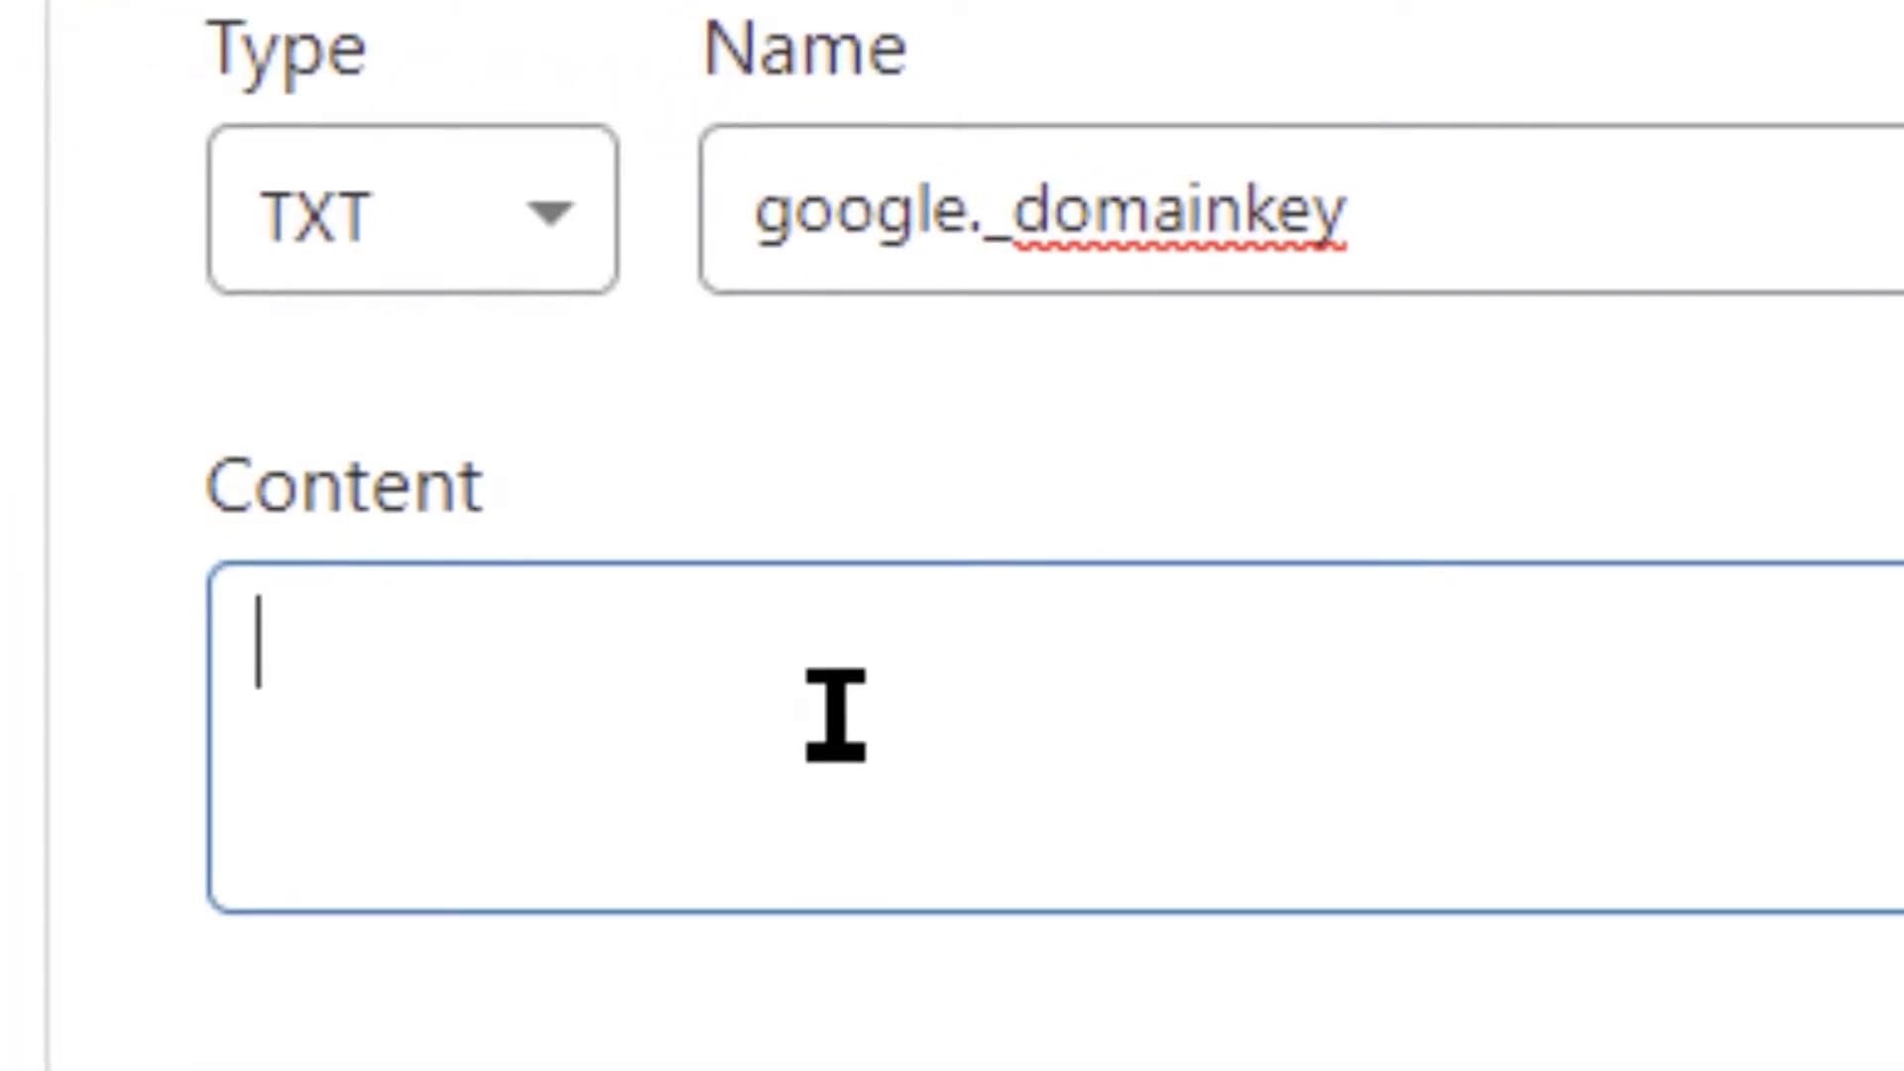
Step: Paste the DKIM key into the new TXT record's Content field
right_click(836, 714)
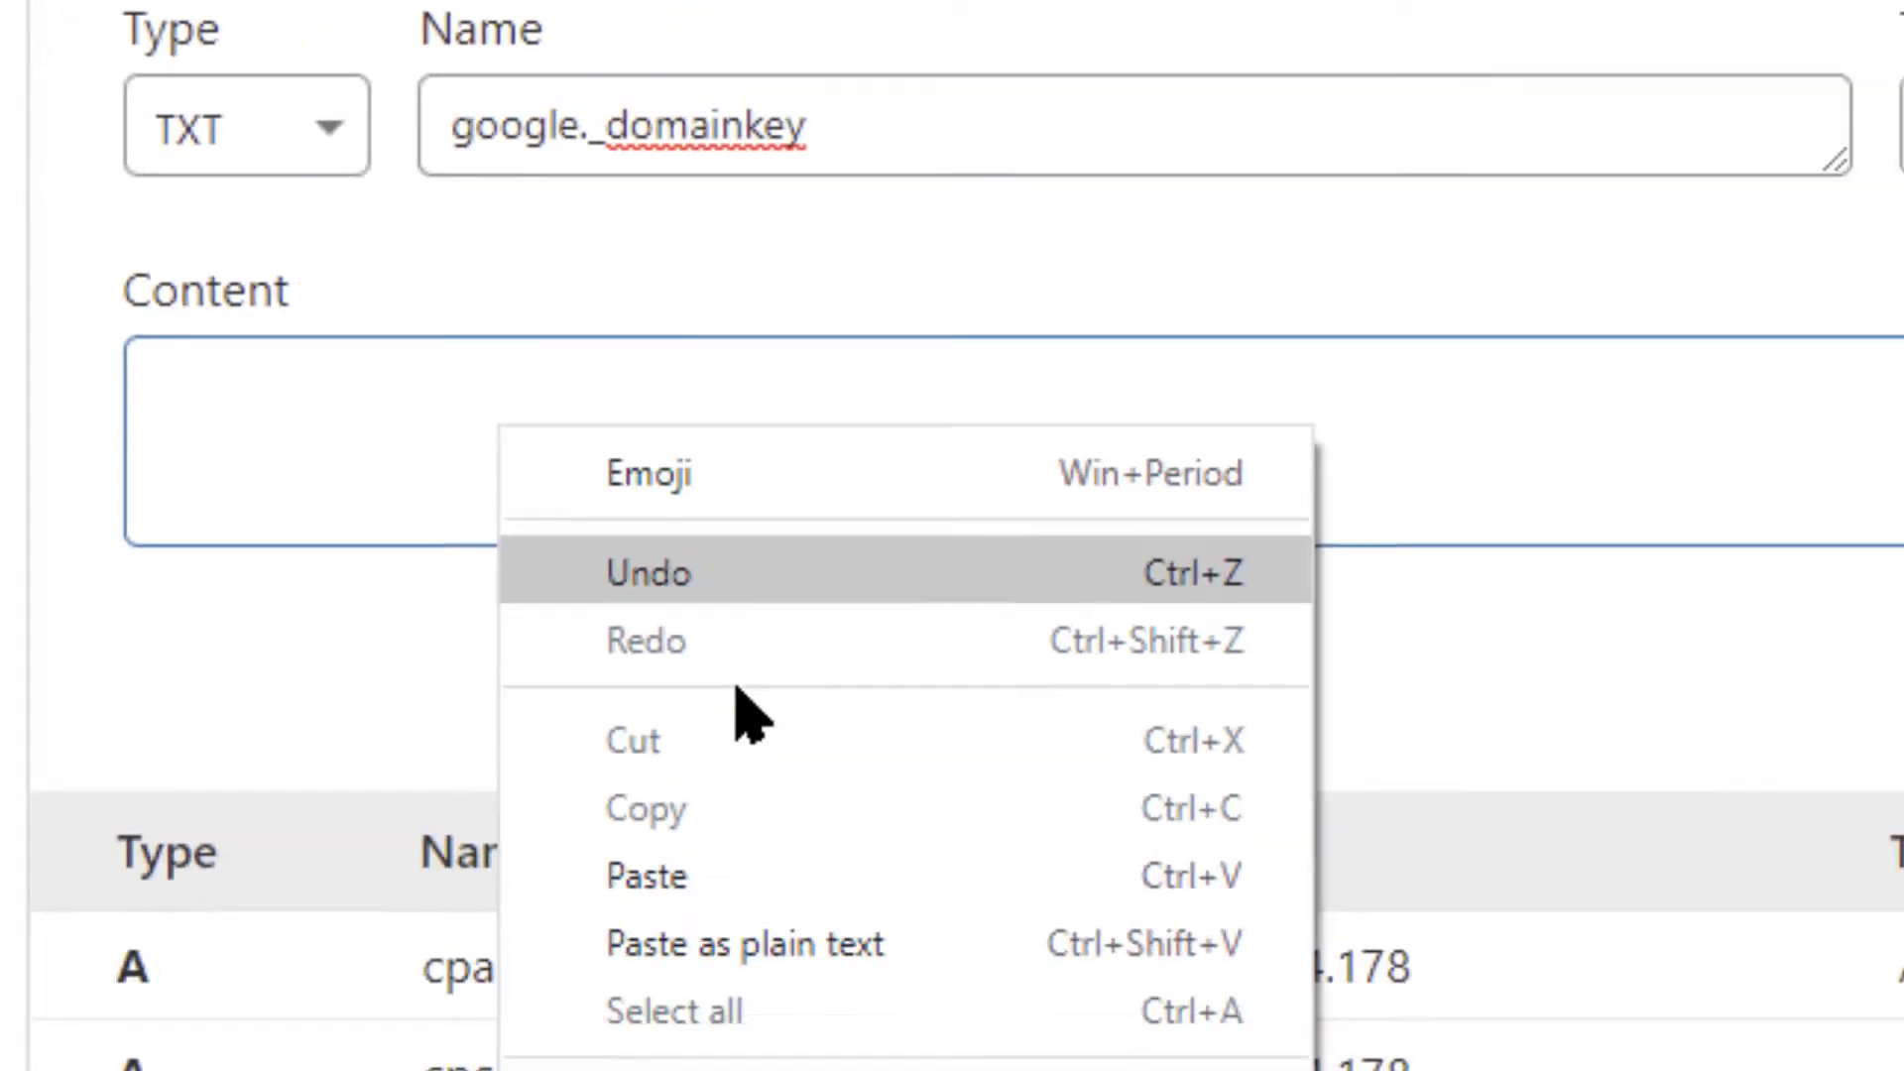
click(1188, 1070)
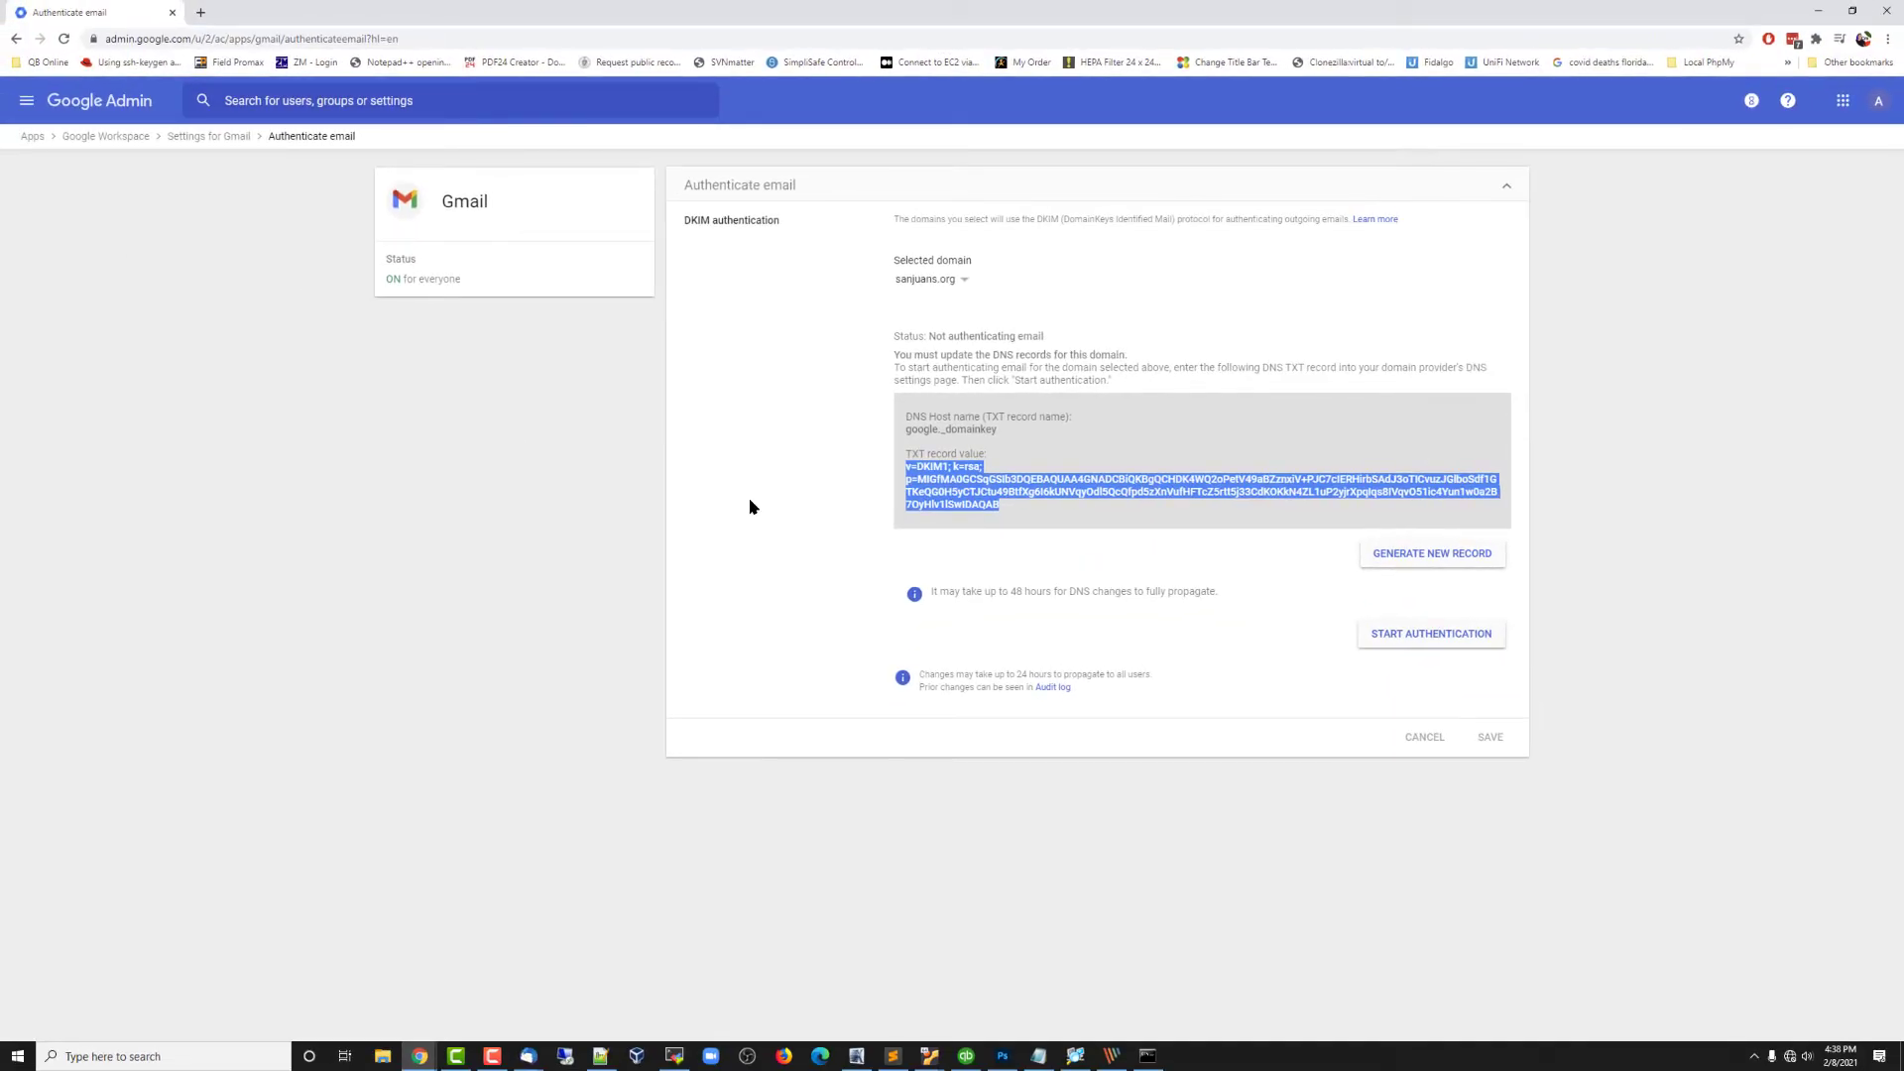
Step: Review the DNS propagation notice and start DKIM authentication for sanjuans.org
click(817, 463)
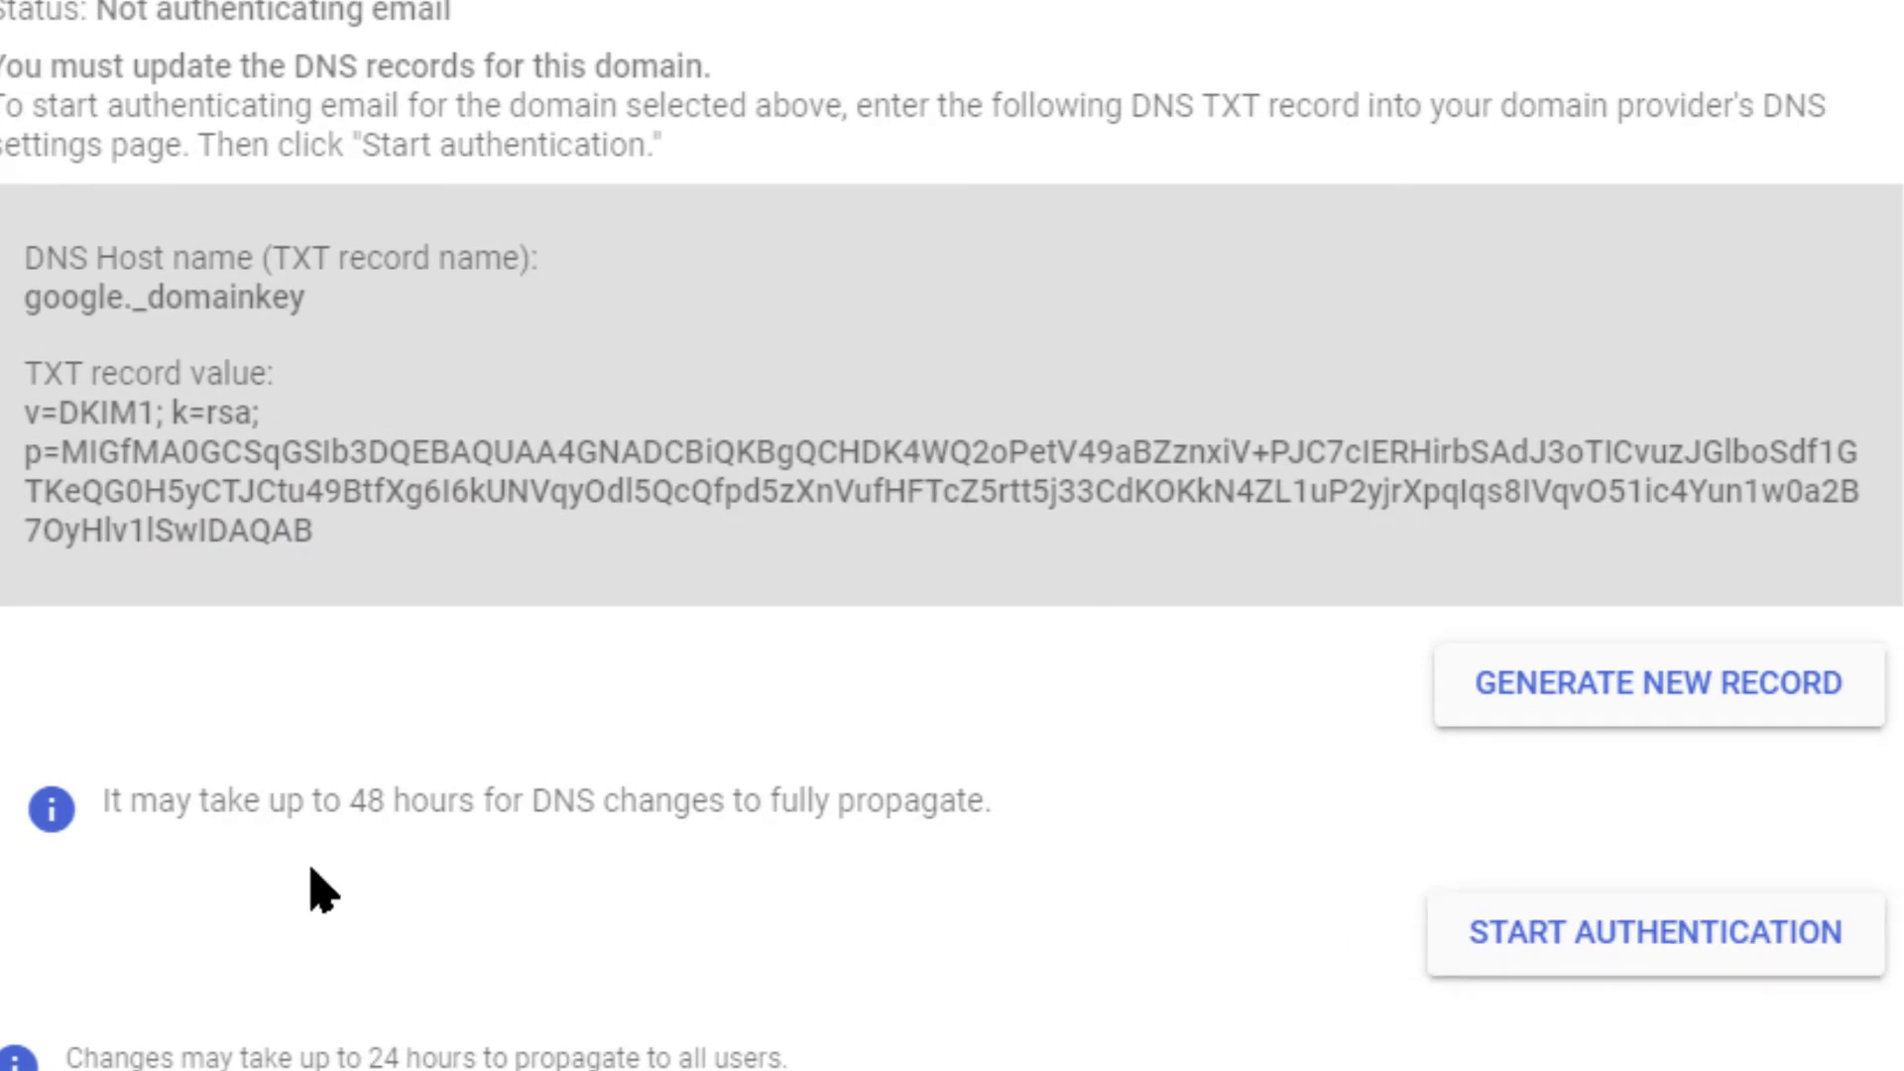
drag(111, 796, 867, 807)
click(518, 824)
click(1661, 957)
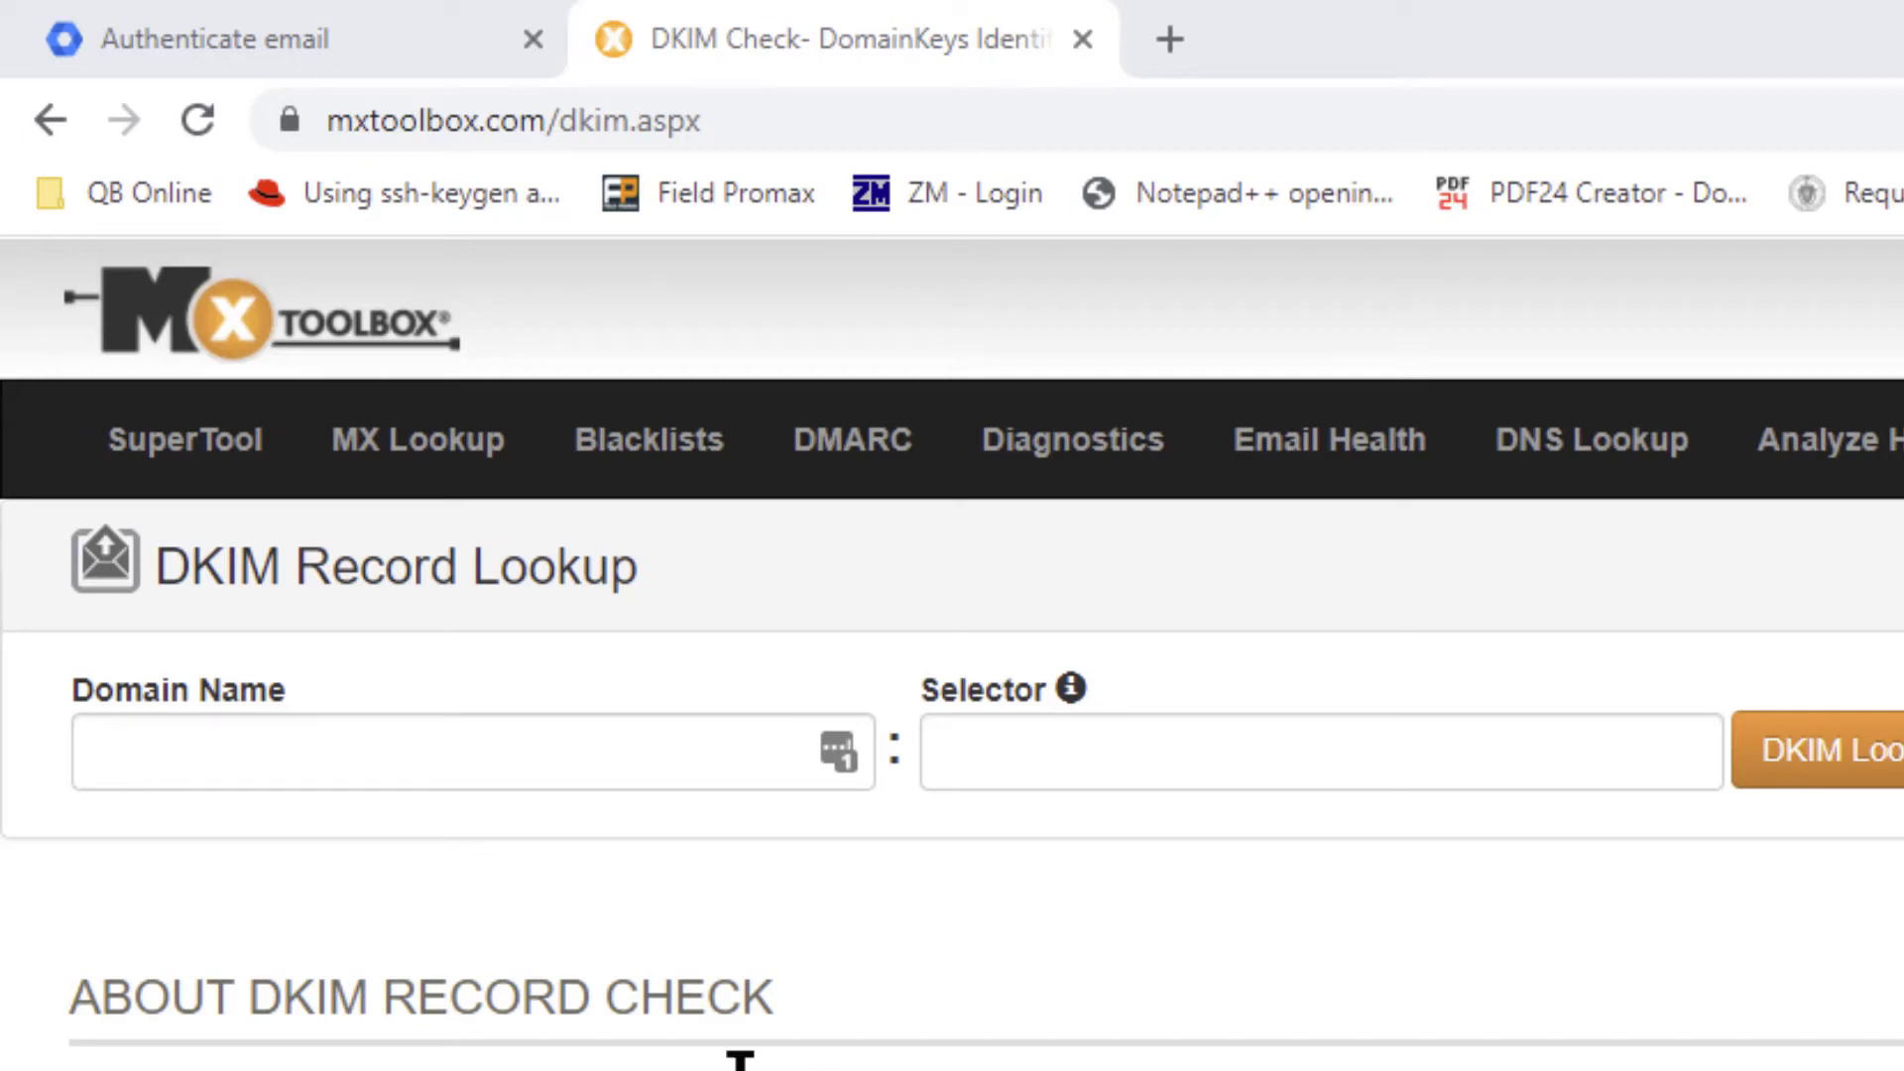
Step: Enter sanjuans.org as the domain name in MXToolbox's DKIM lookup, then move to Selector
click(461, 762)
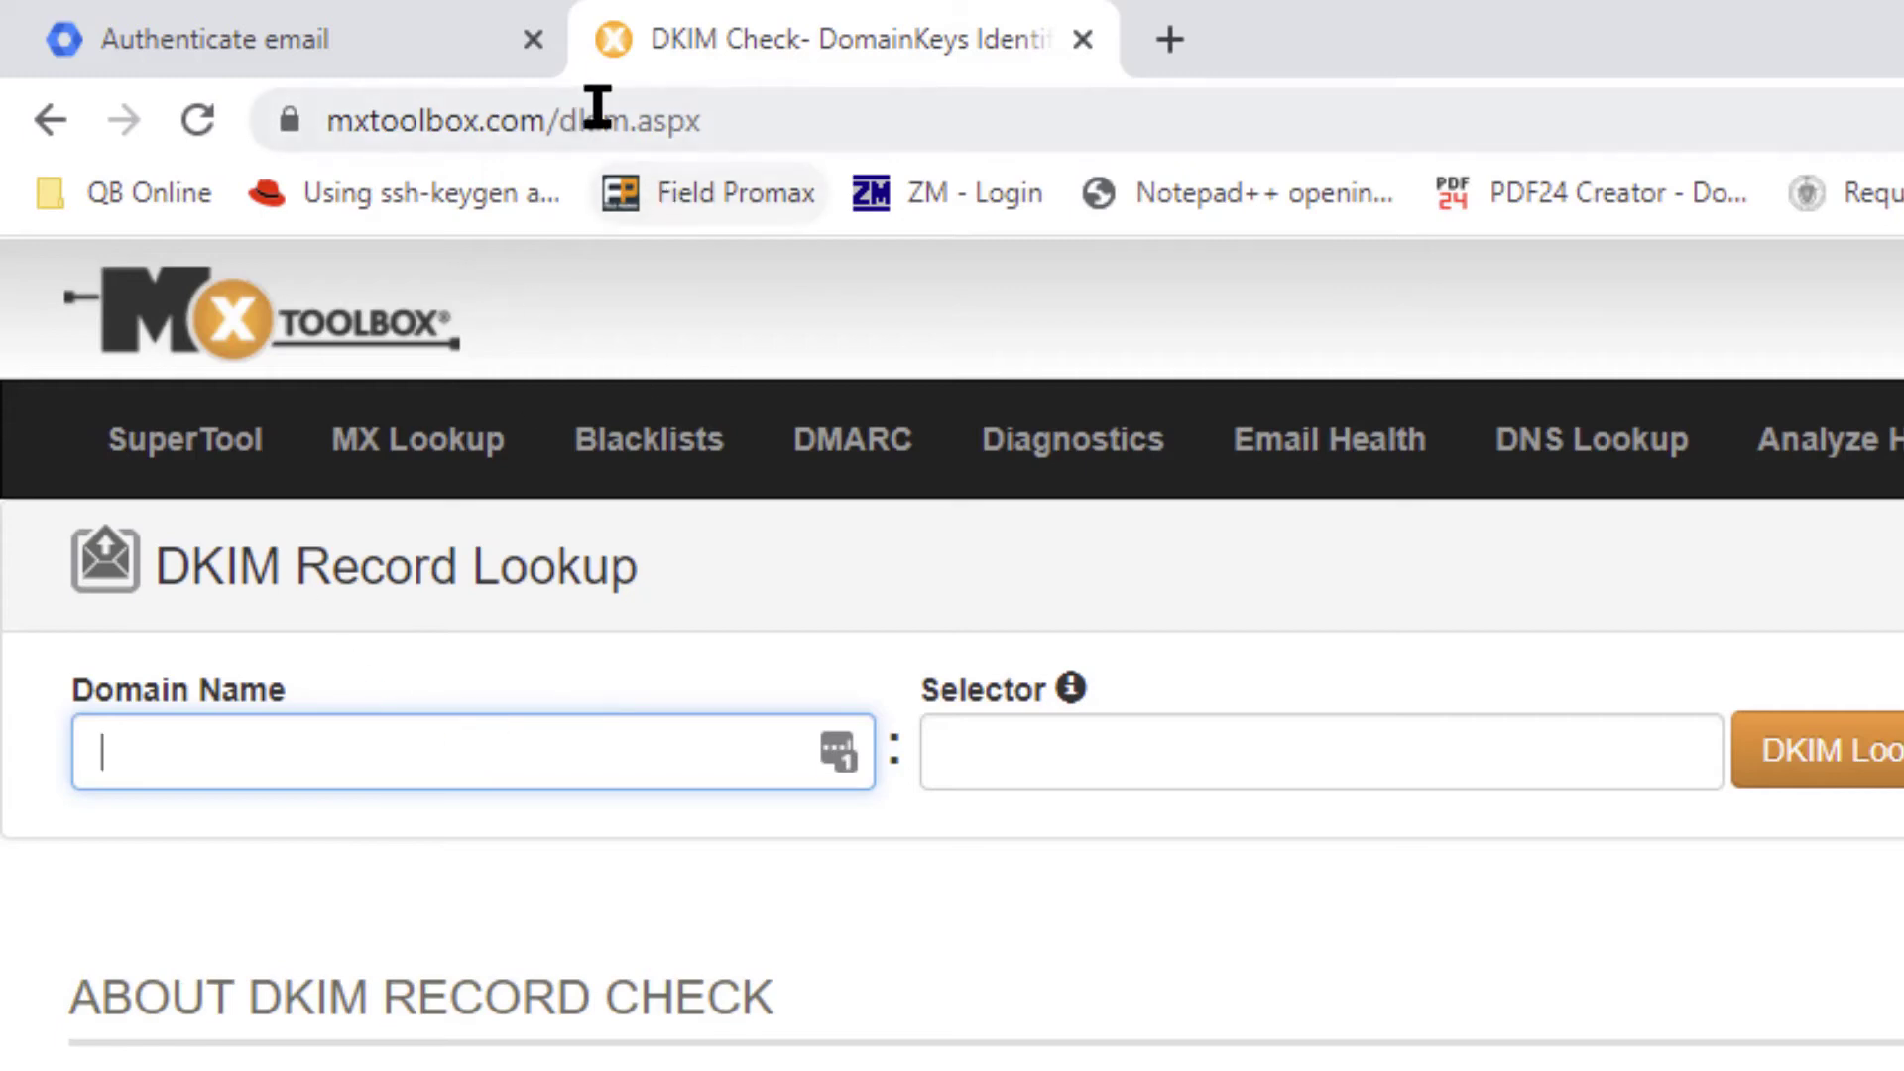
click(850, 120)
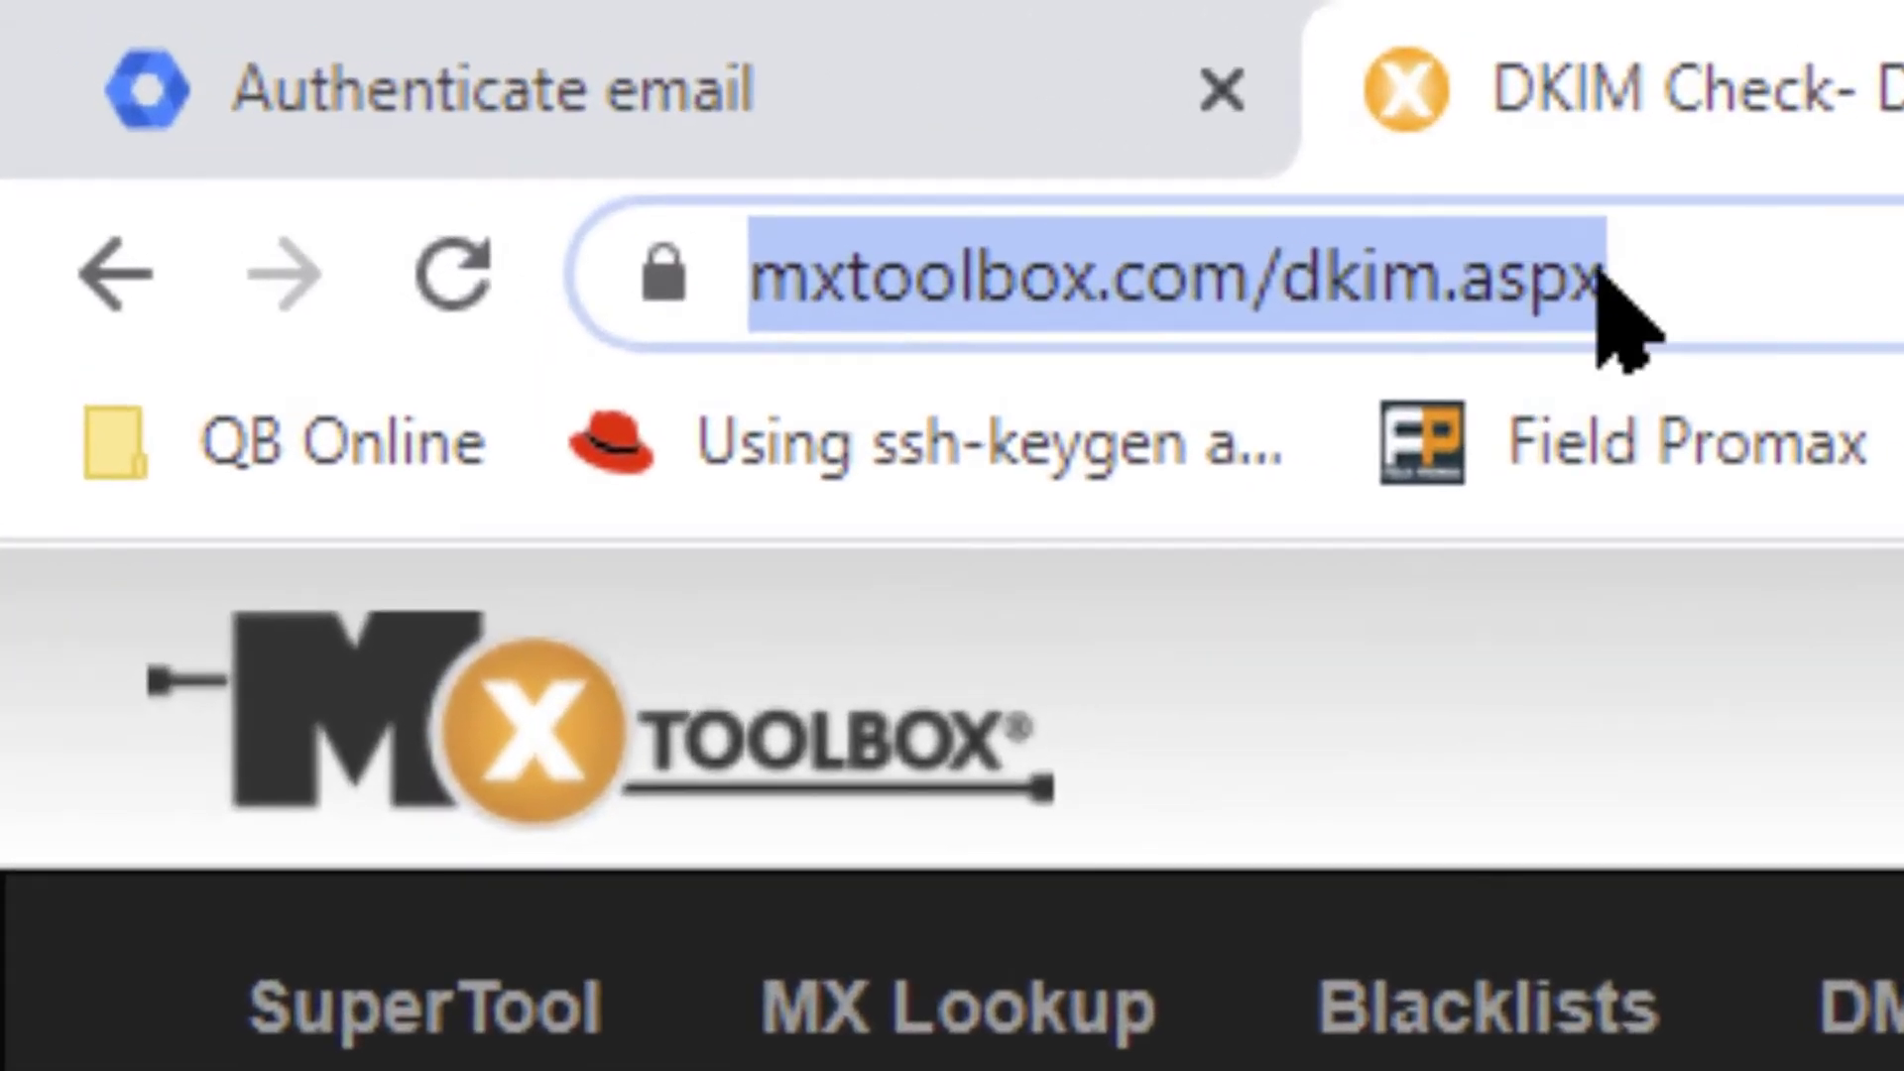
click(1601, 273)
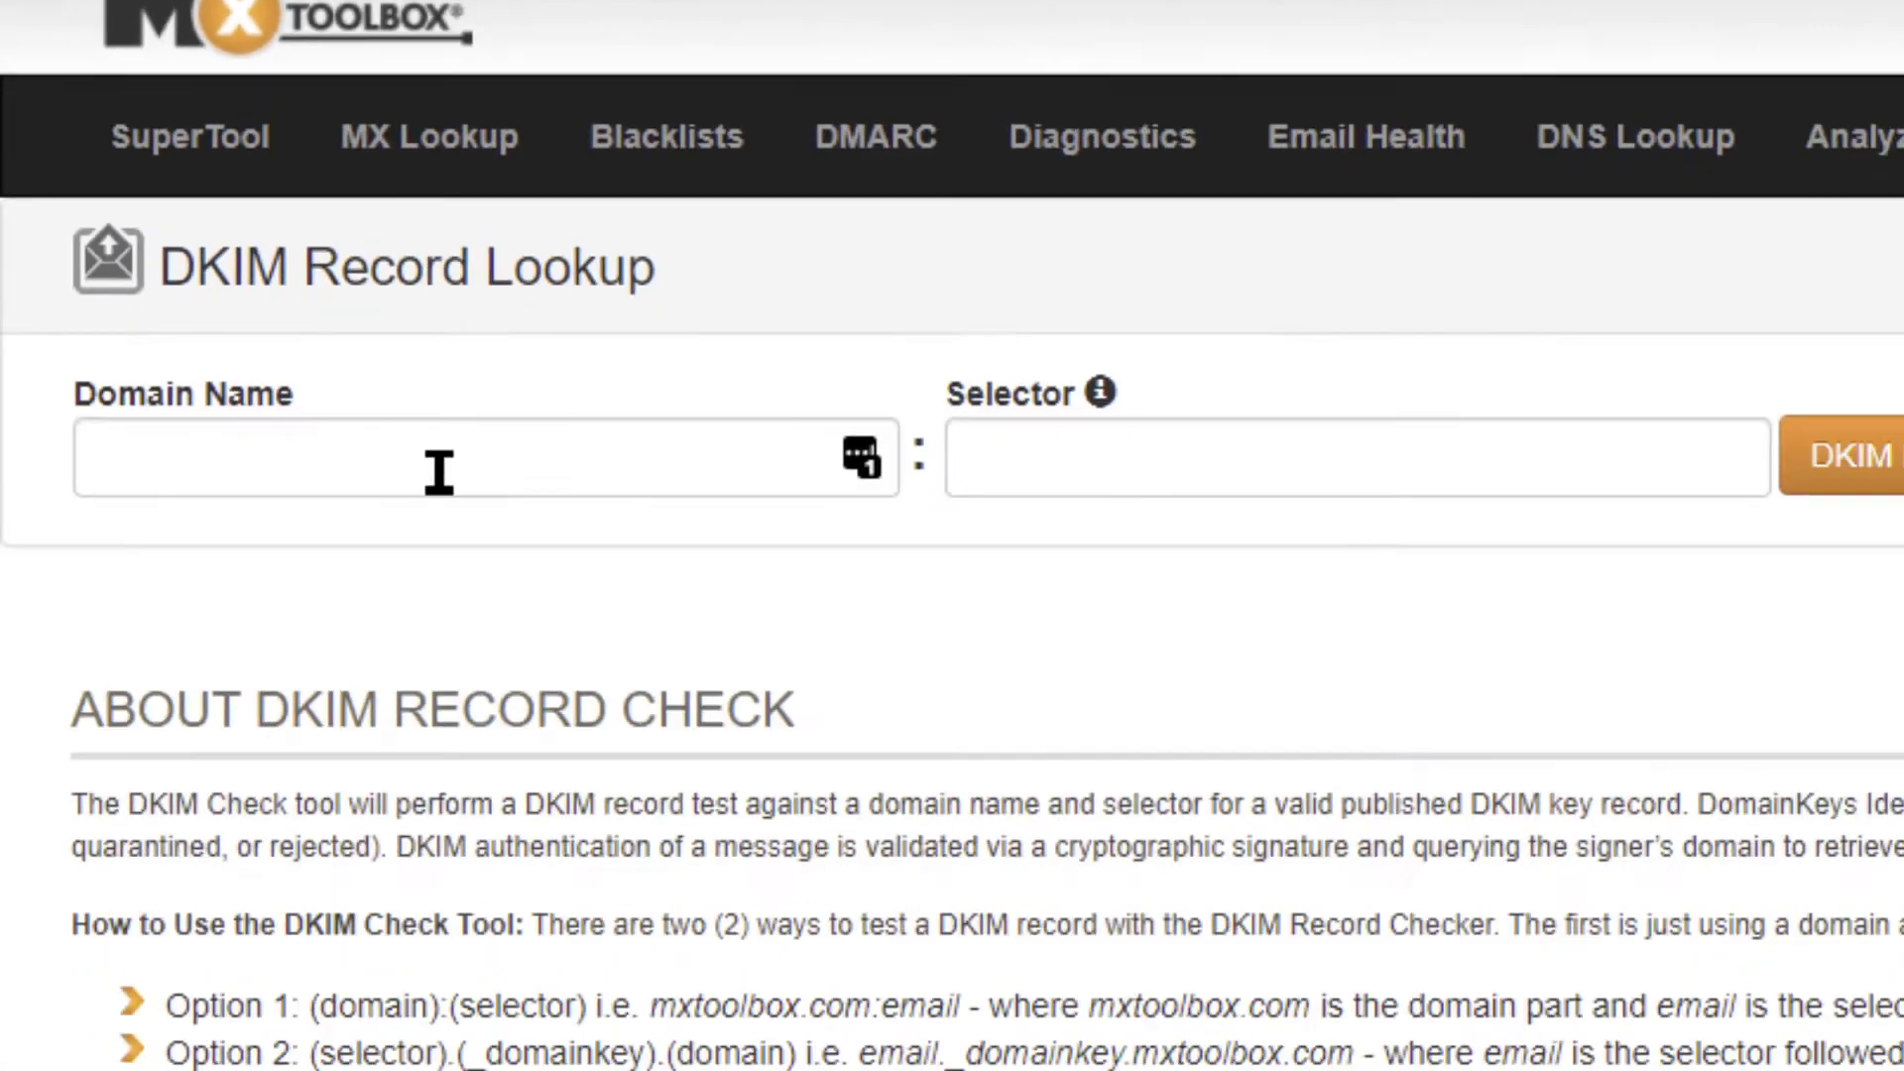
click(439, 472)
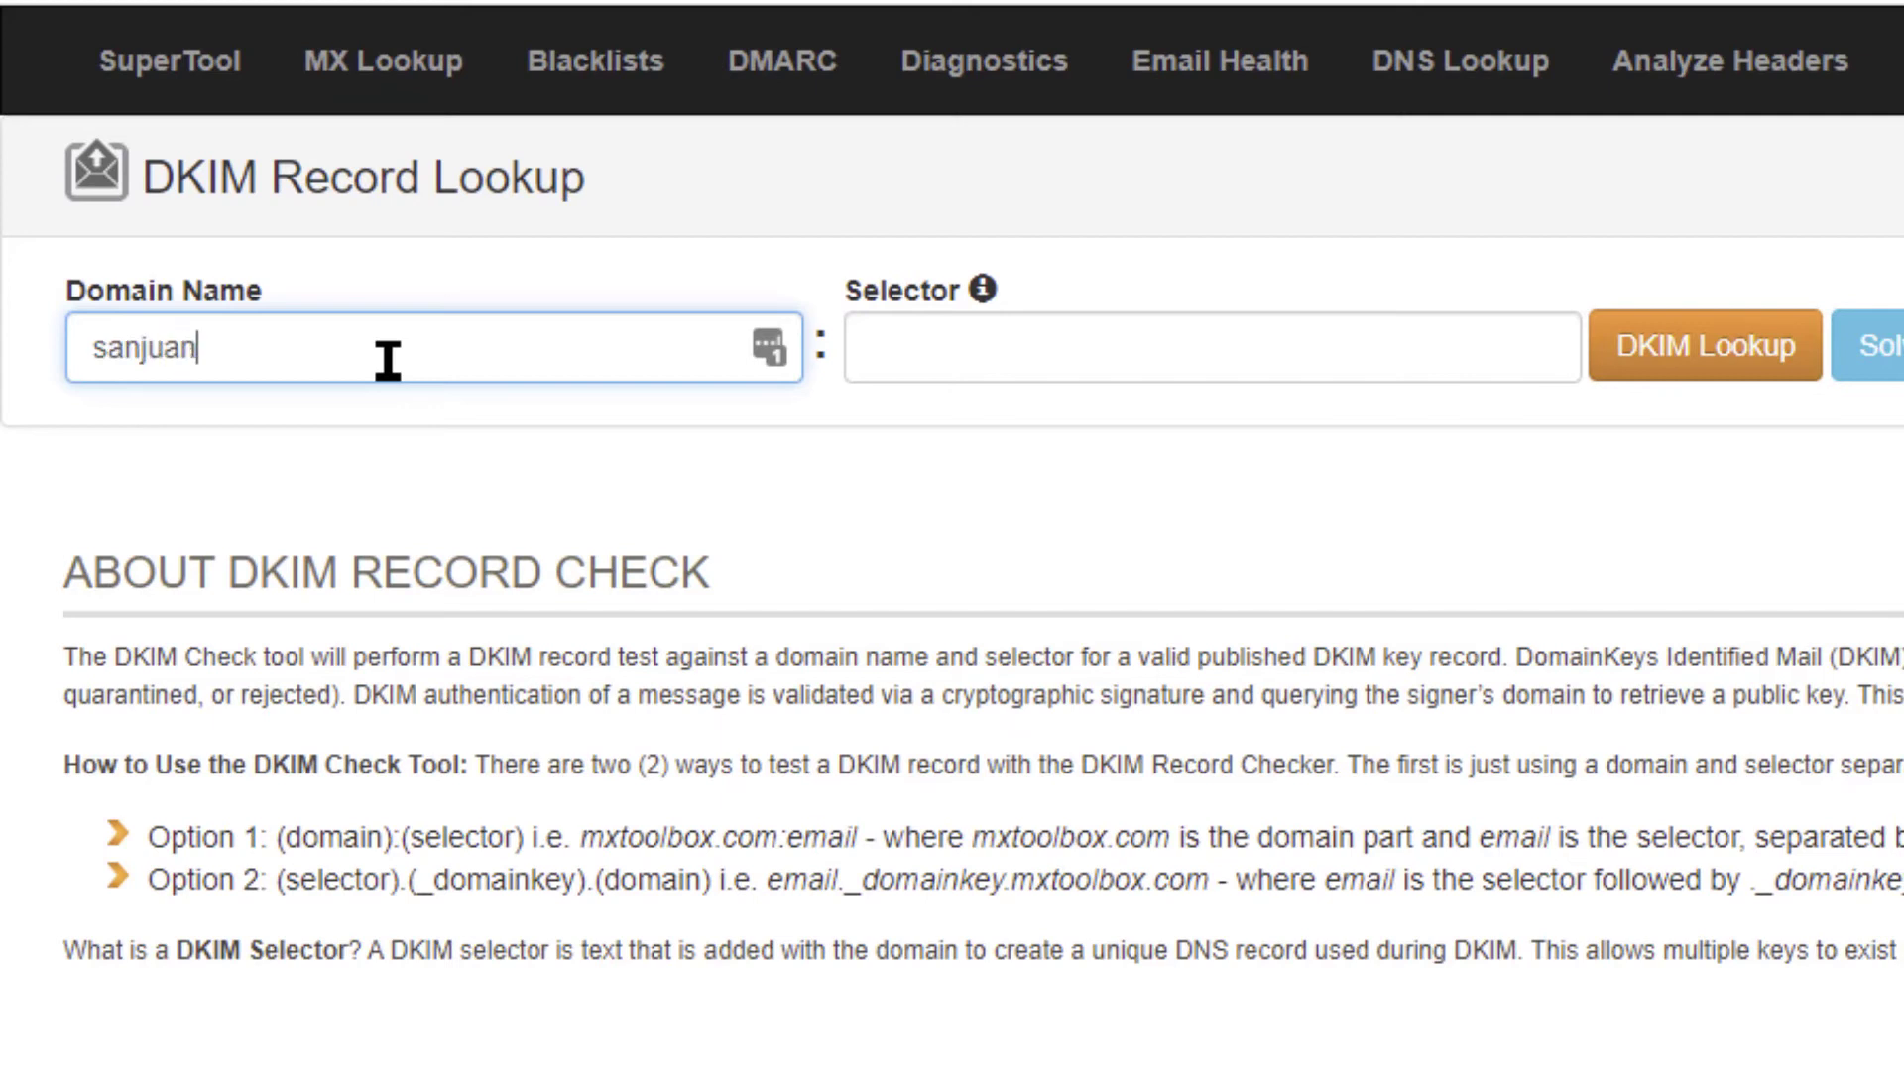
text(sanjuans.org)
key(Tab)
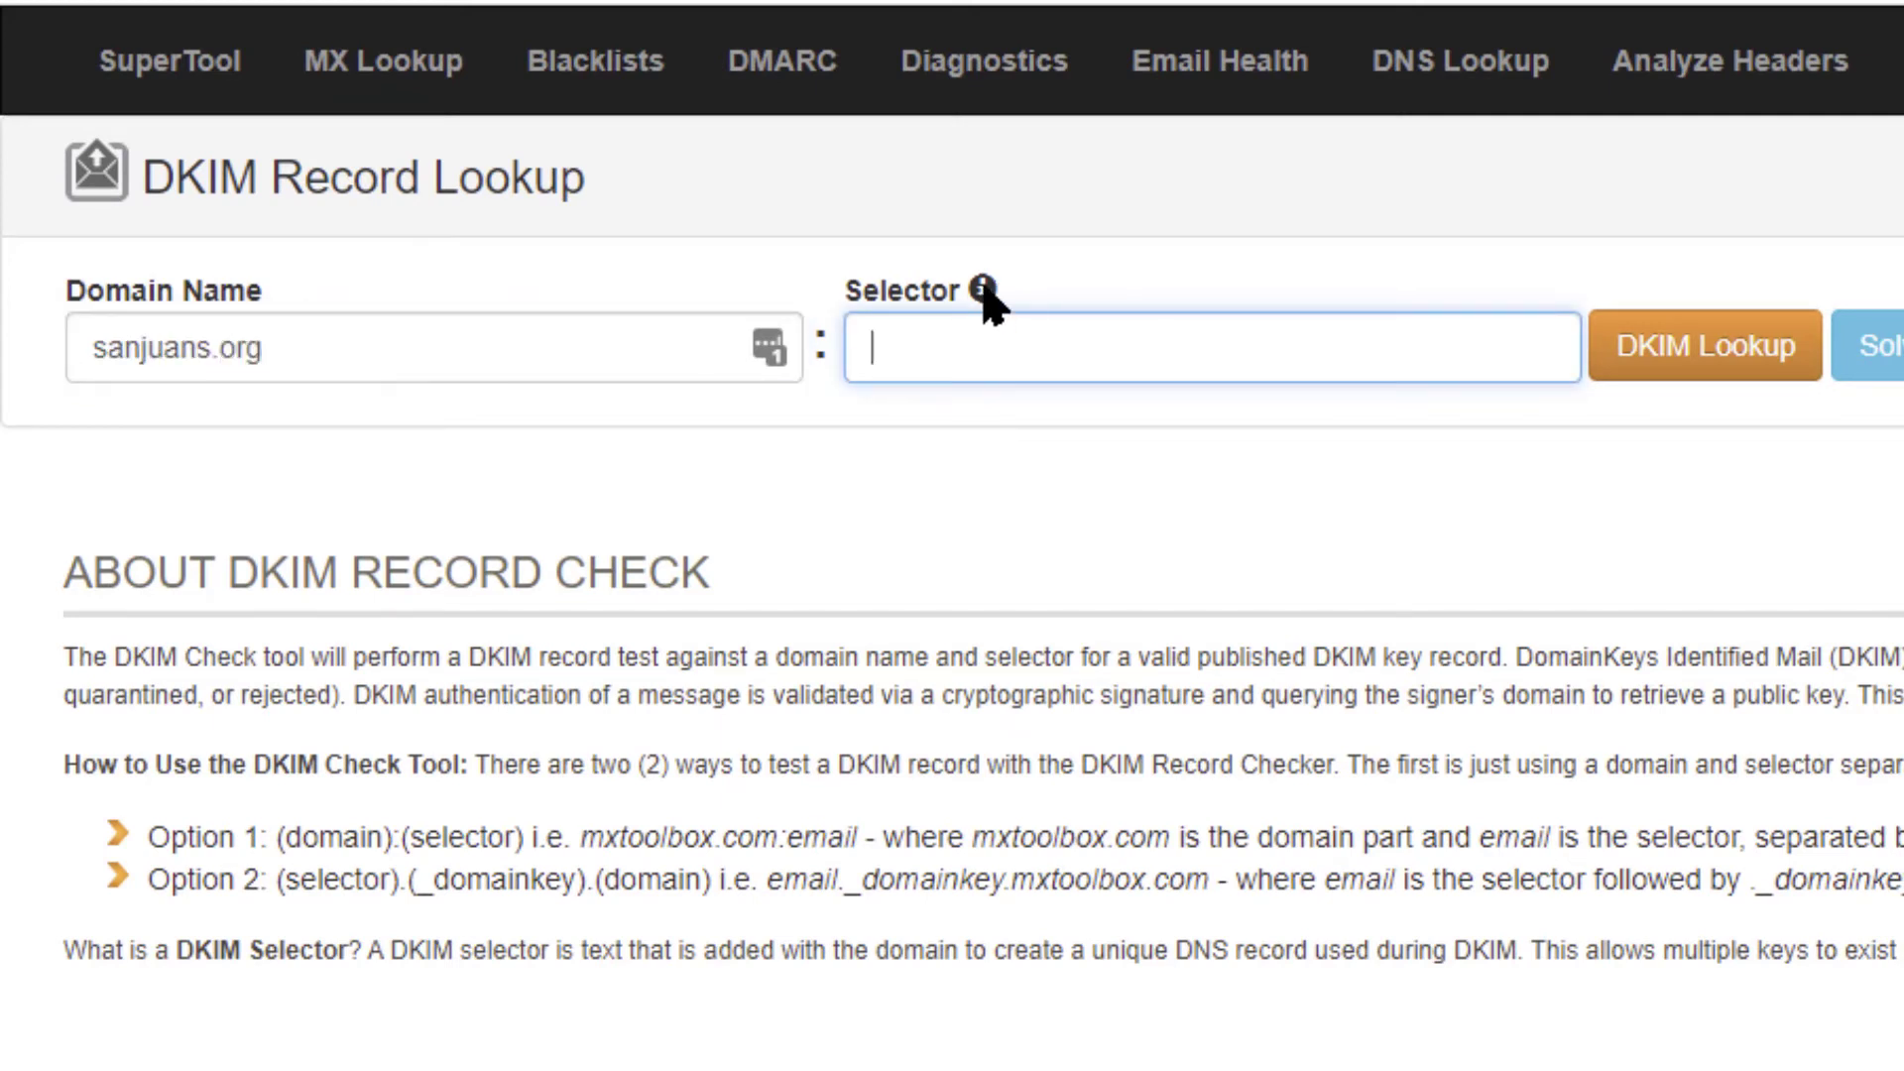
Step: Read the Option 2 selector format (selector).(_domainkey).(domain)
mouse_move(987, 291)
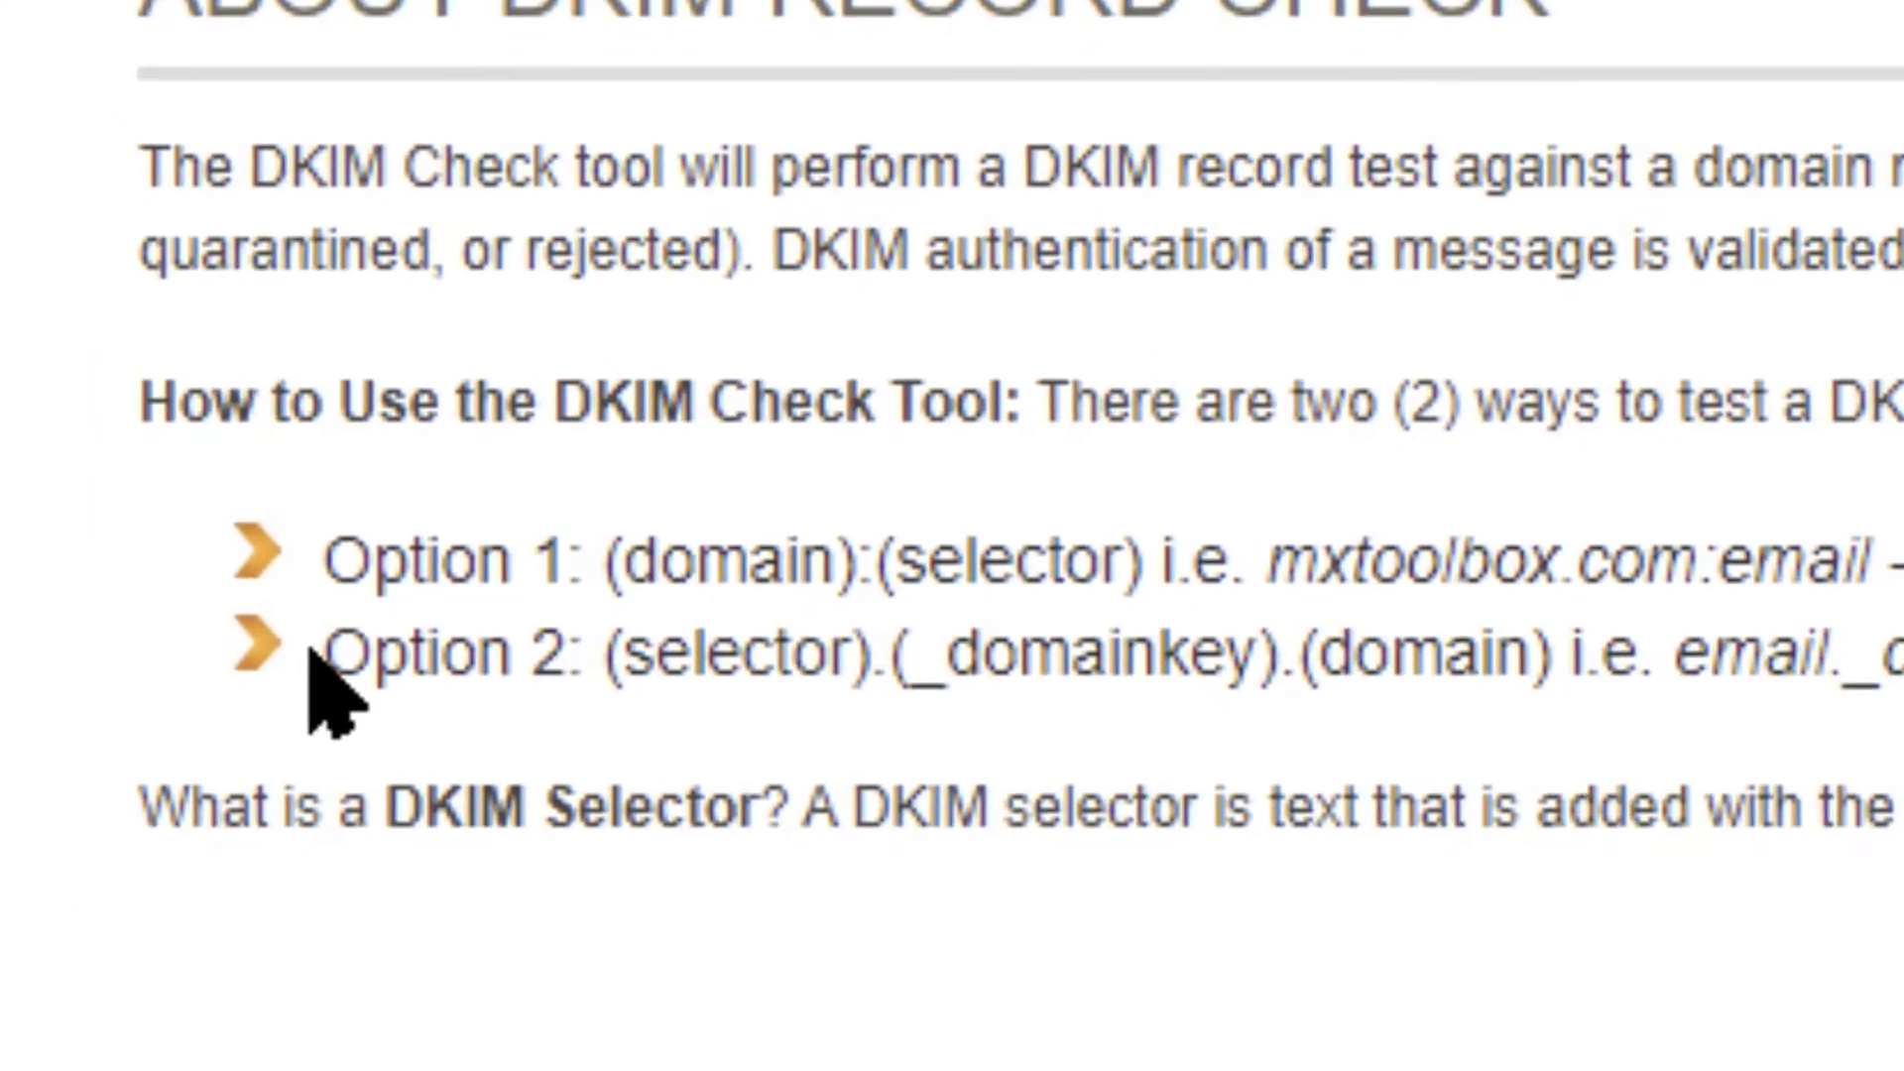
drag(148, 880, 450, 871)
drag(1000, 630, 1899, 645)
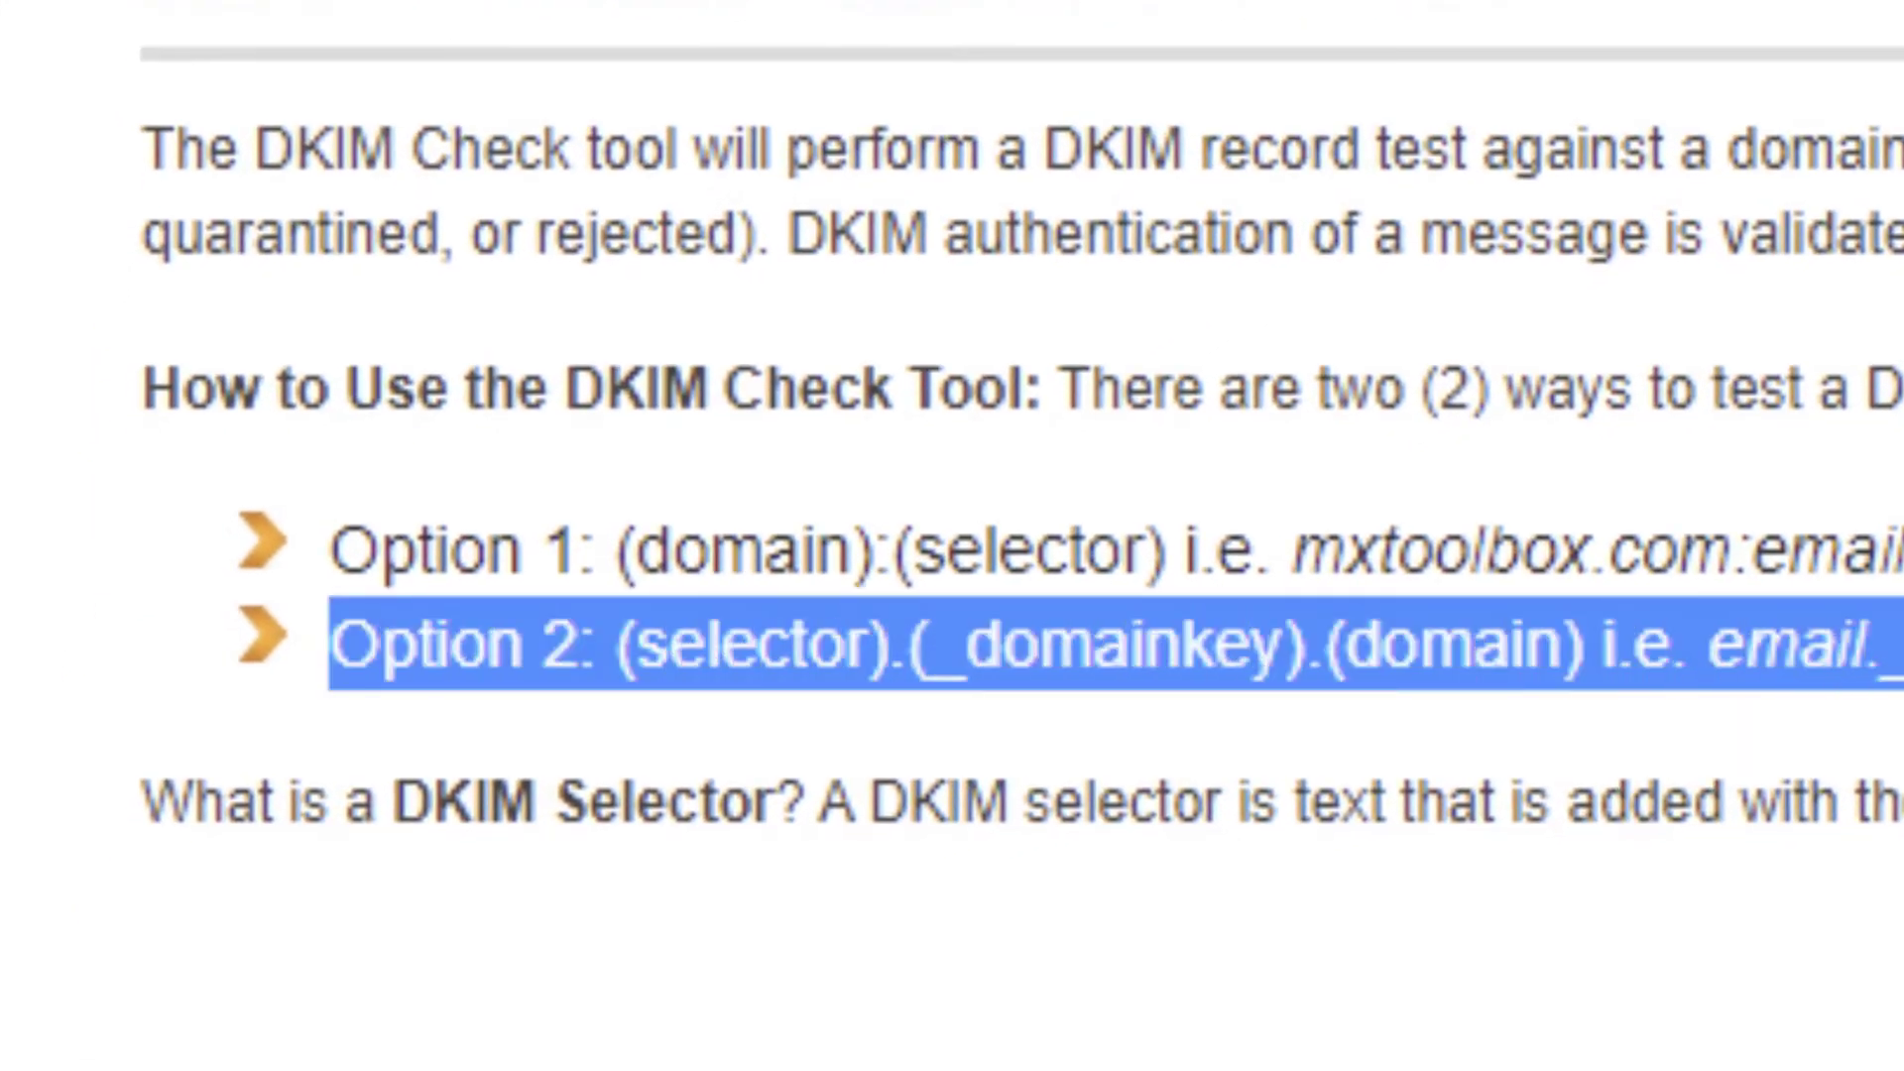
click(948, 682)
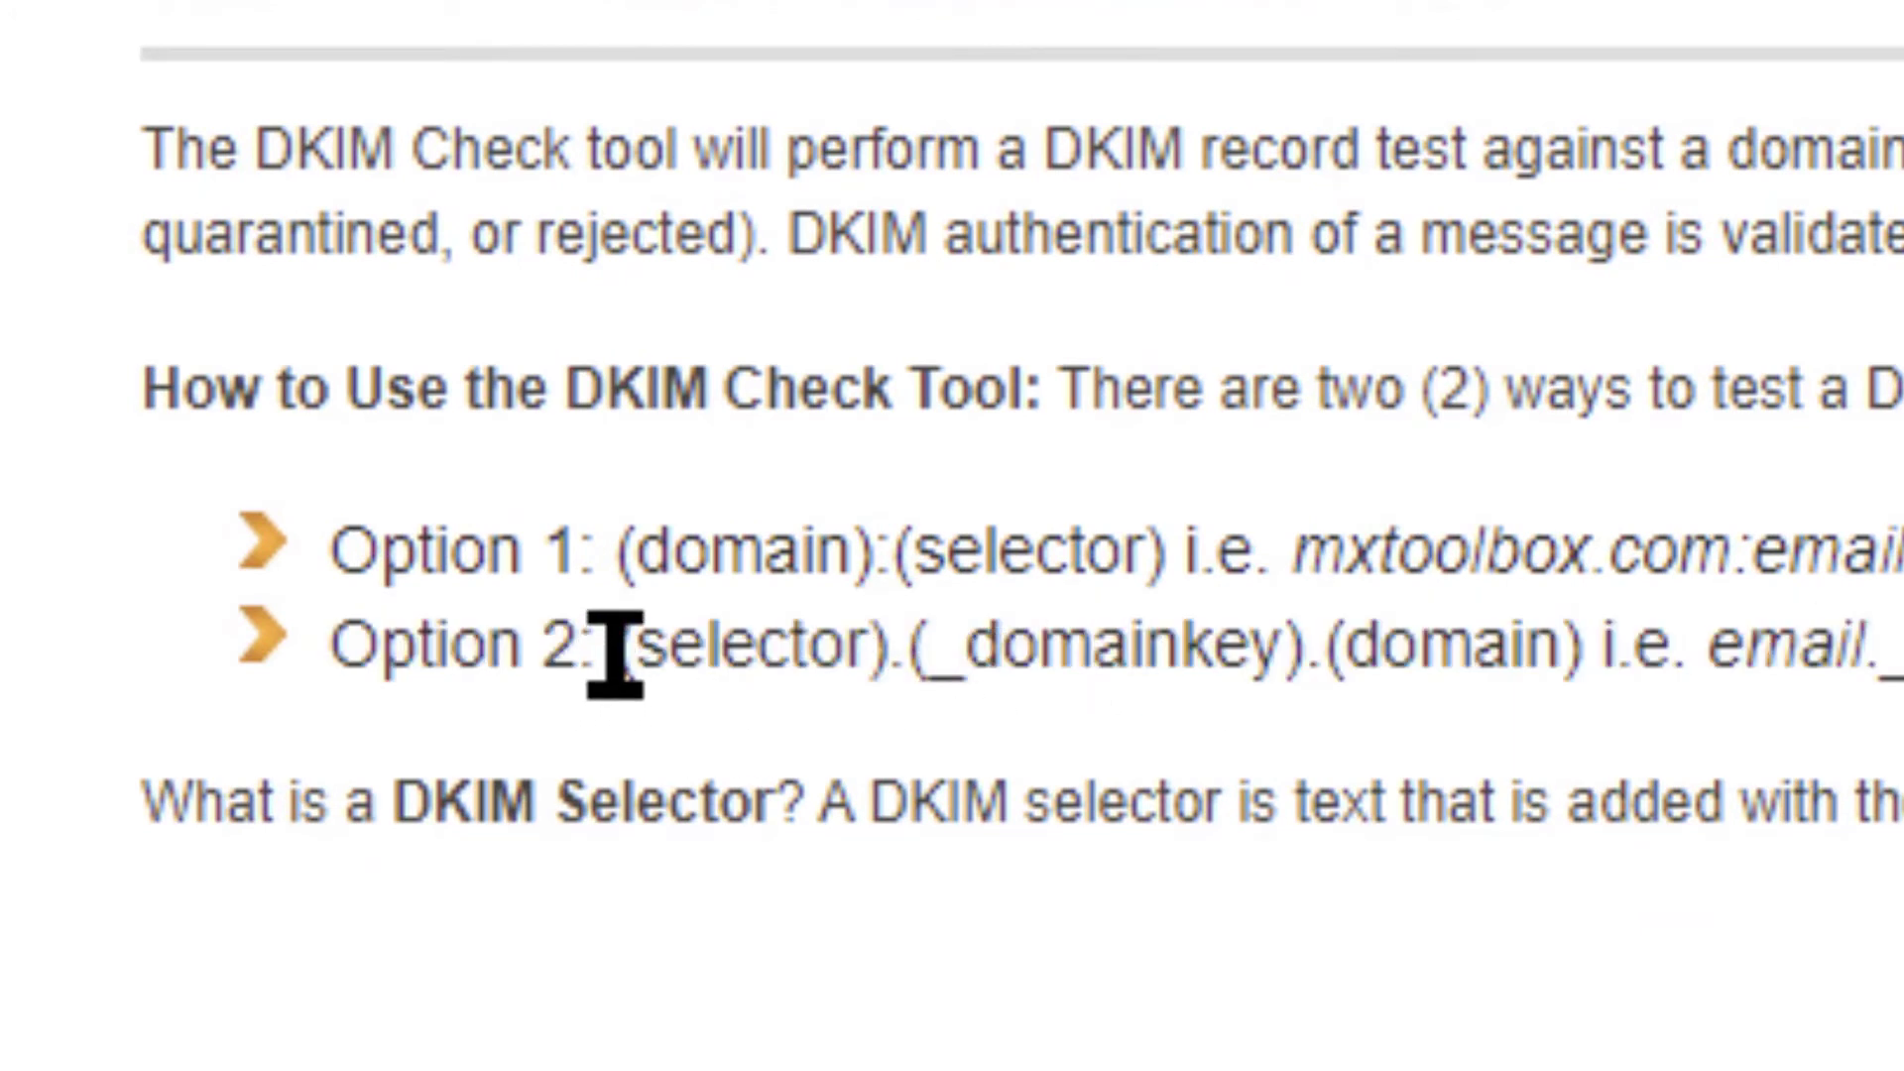
drag(615, 655, 1594, 638)
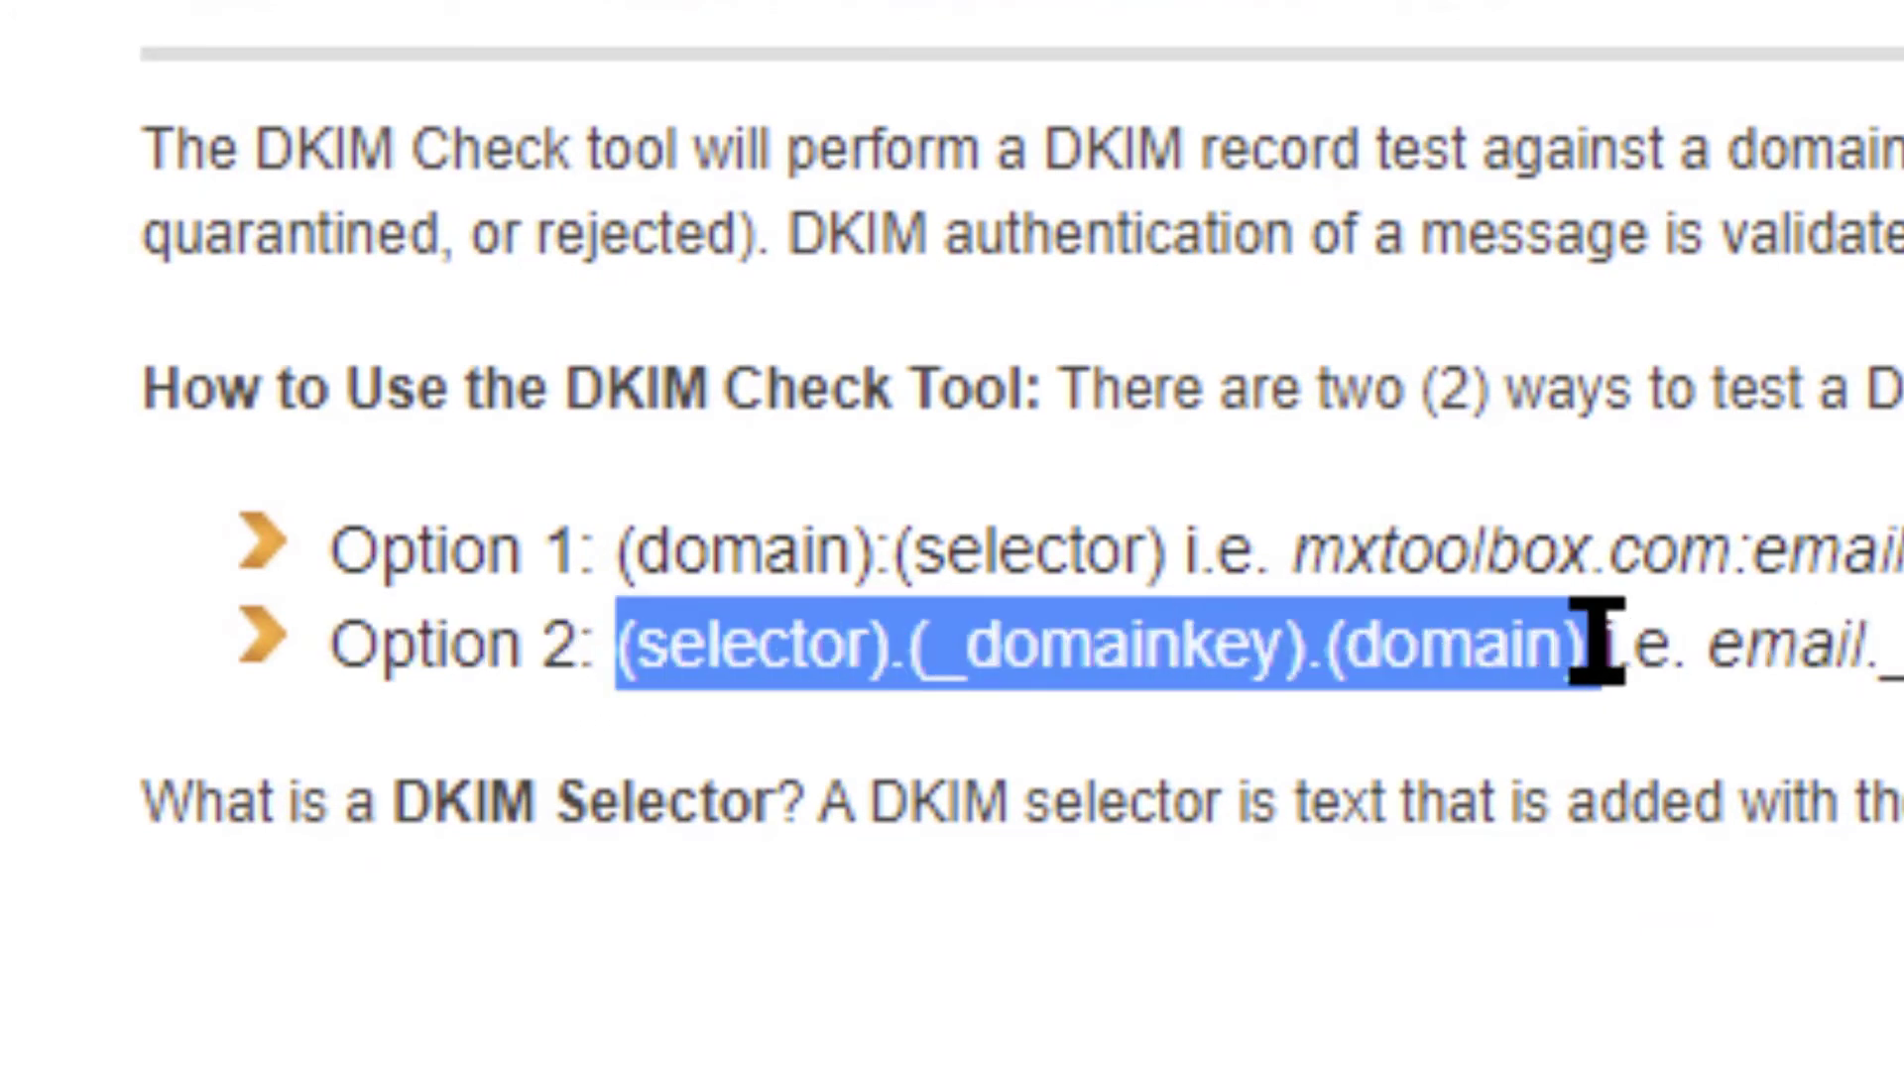
click(1212, 640)
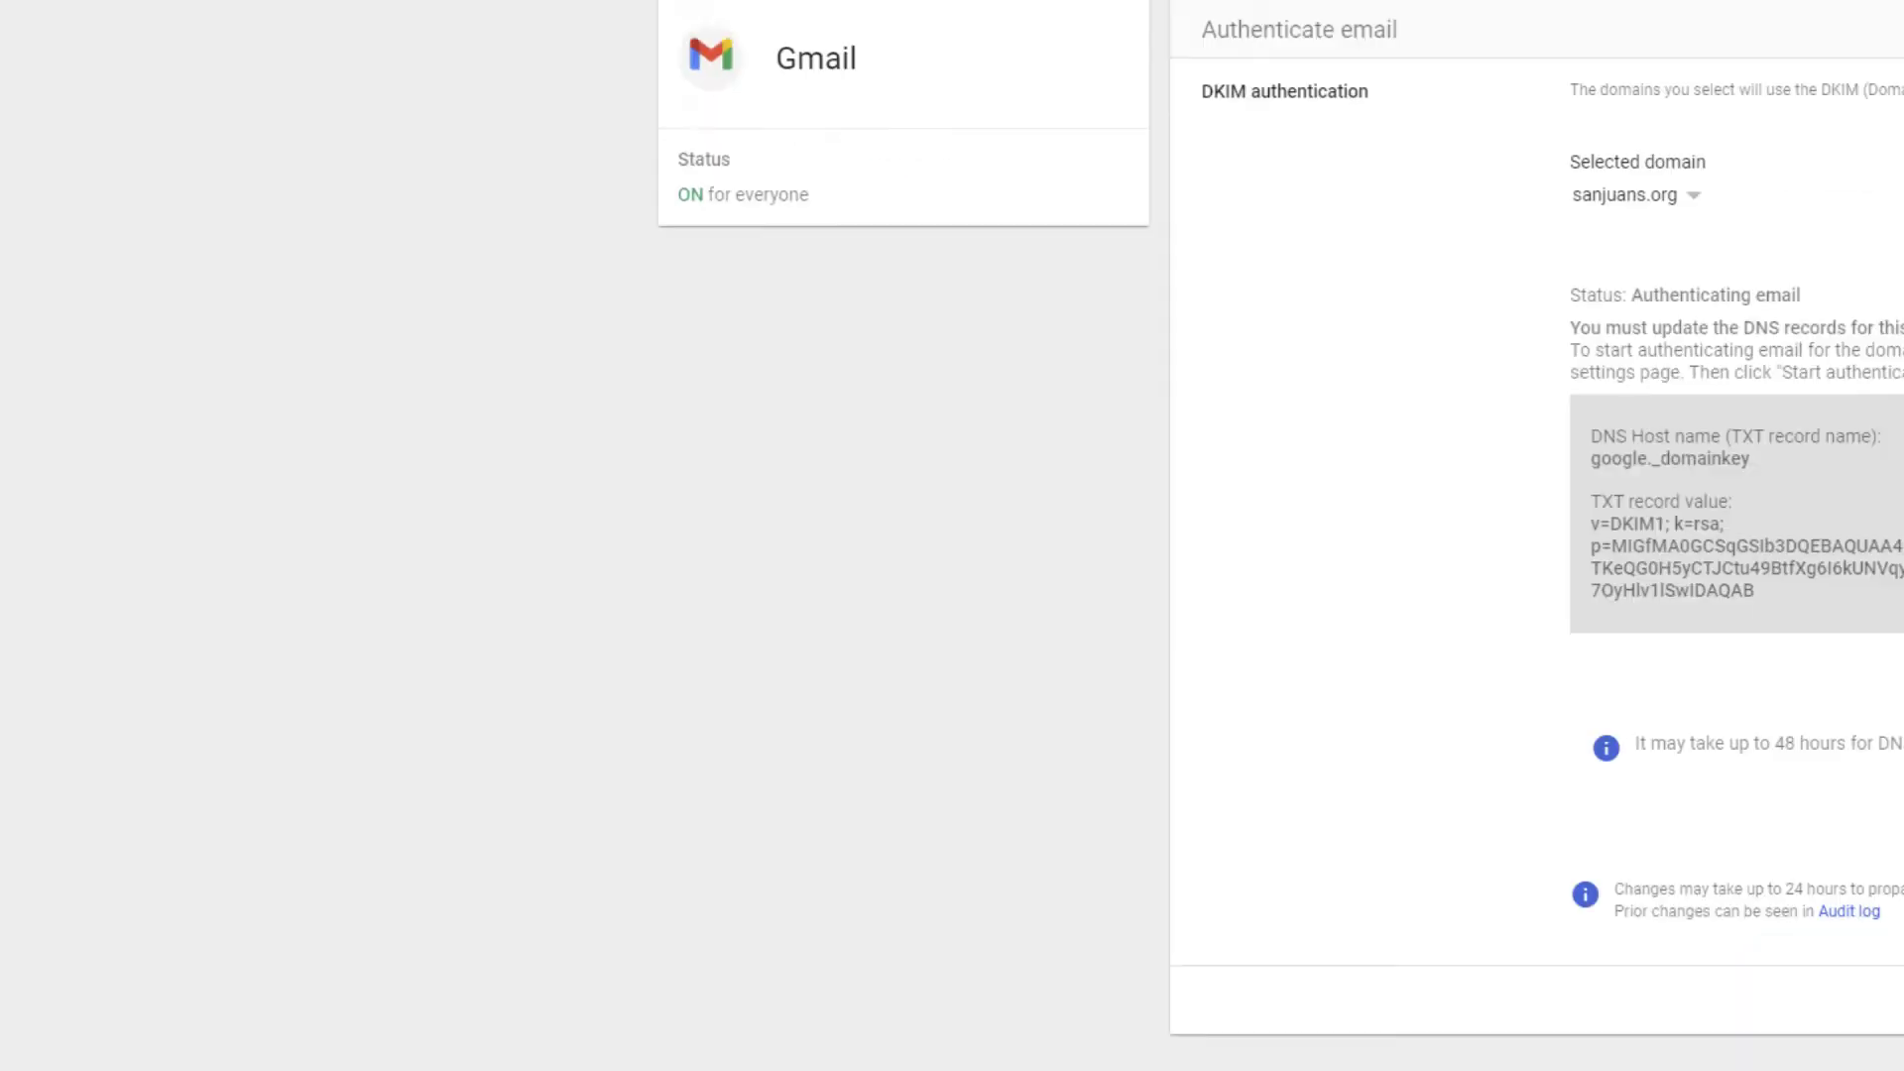
drag(1748, 458, 1603, 463)
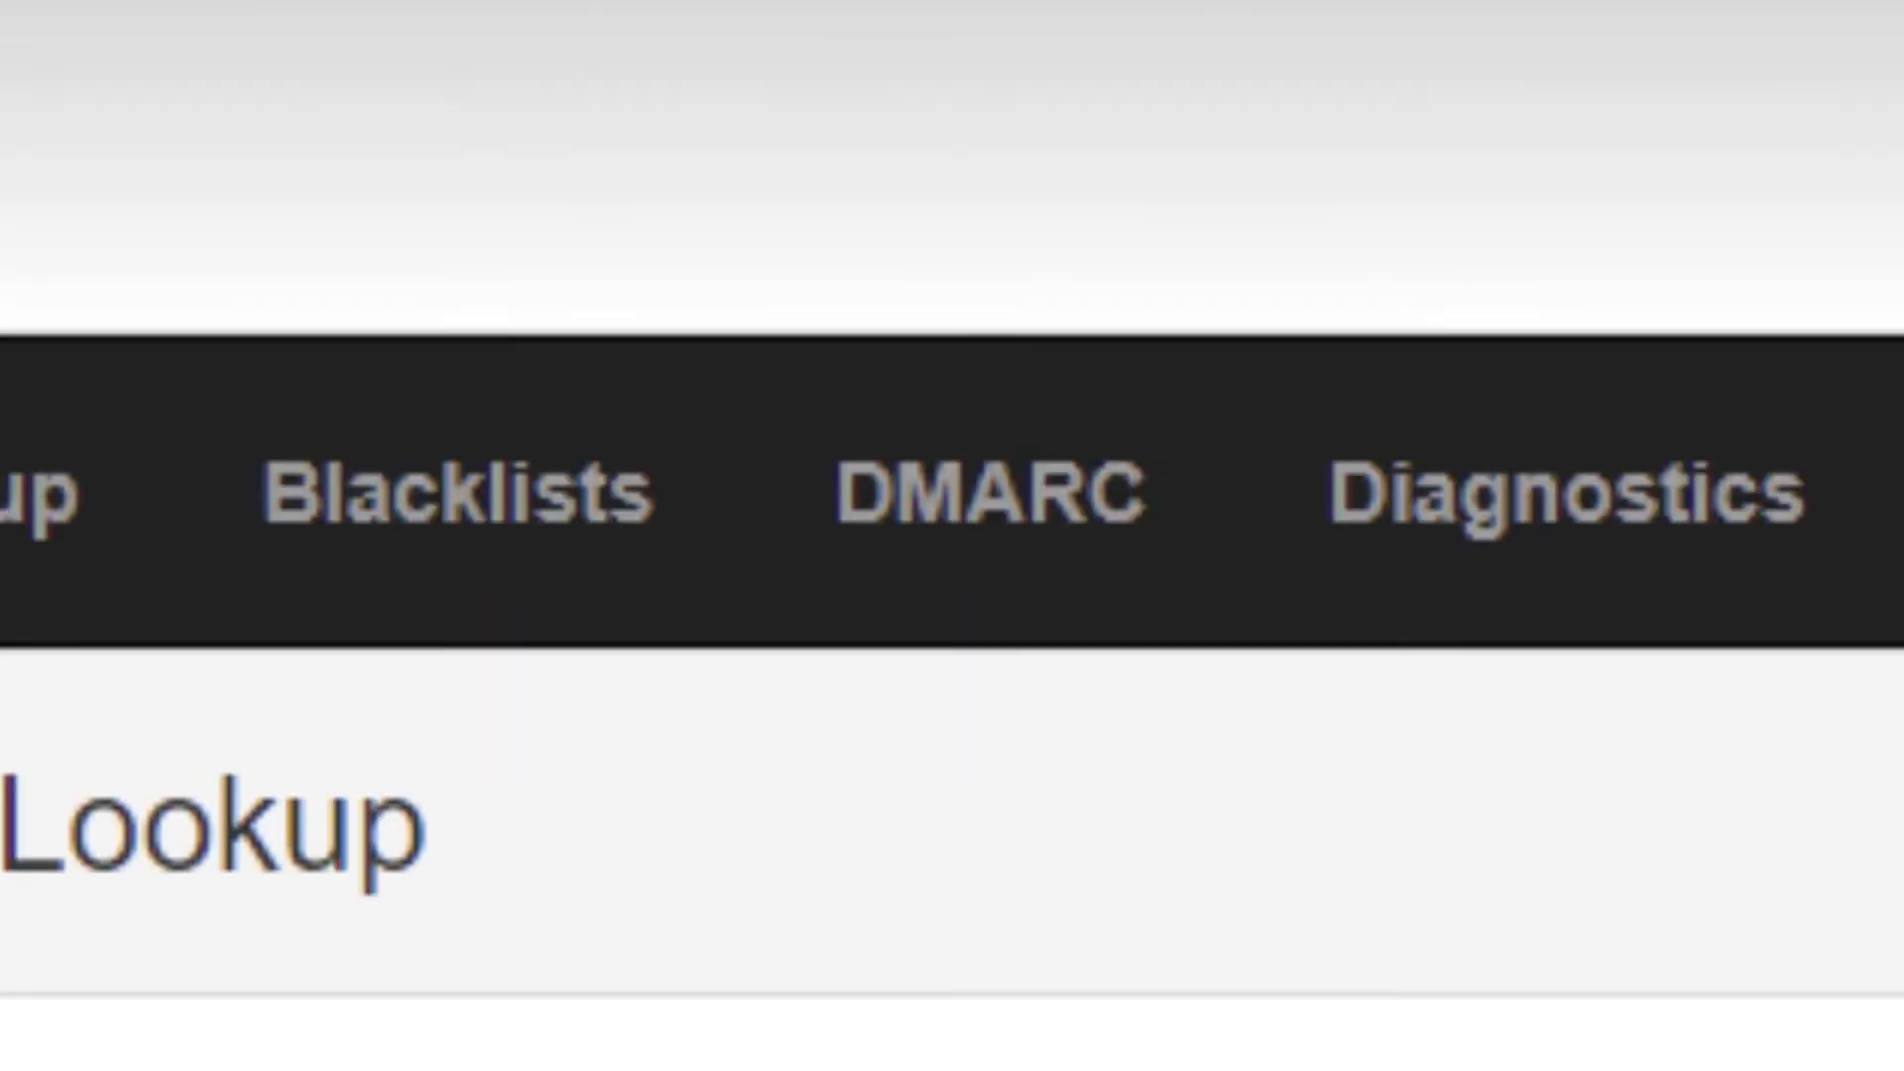
Step: Run the DKIM lookup for sanjuans.org with selector google
click(1177, 404)
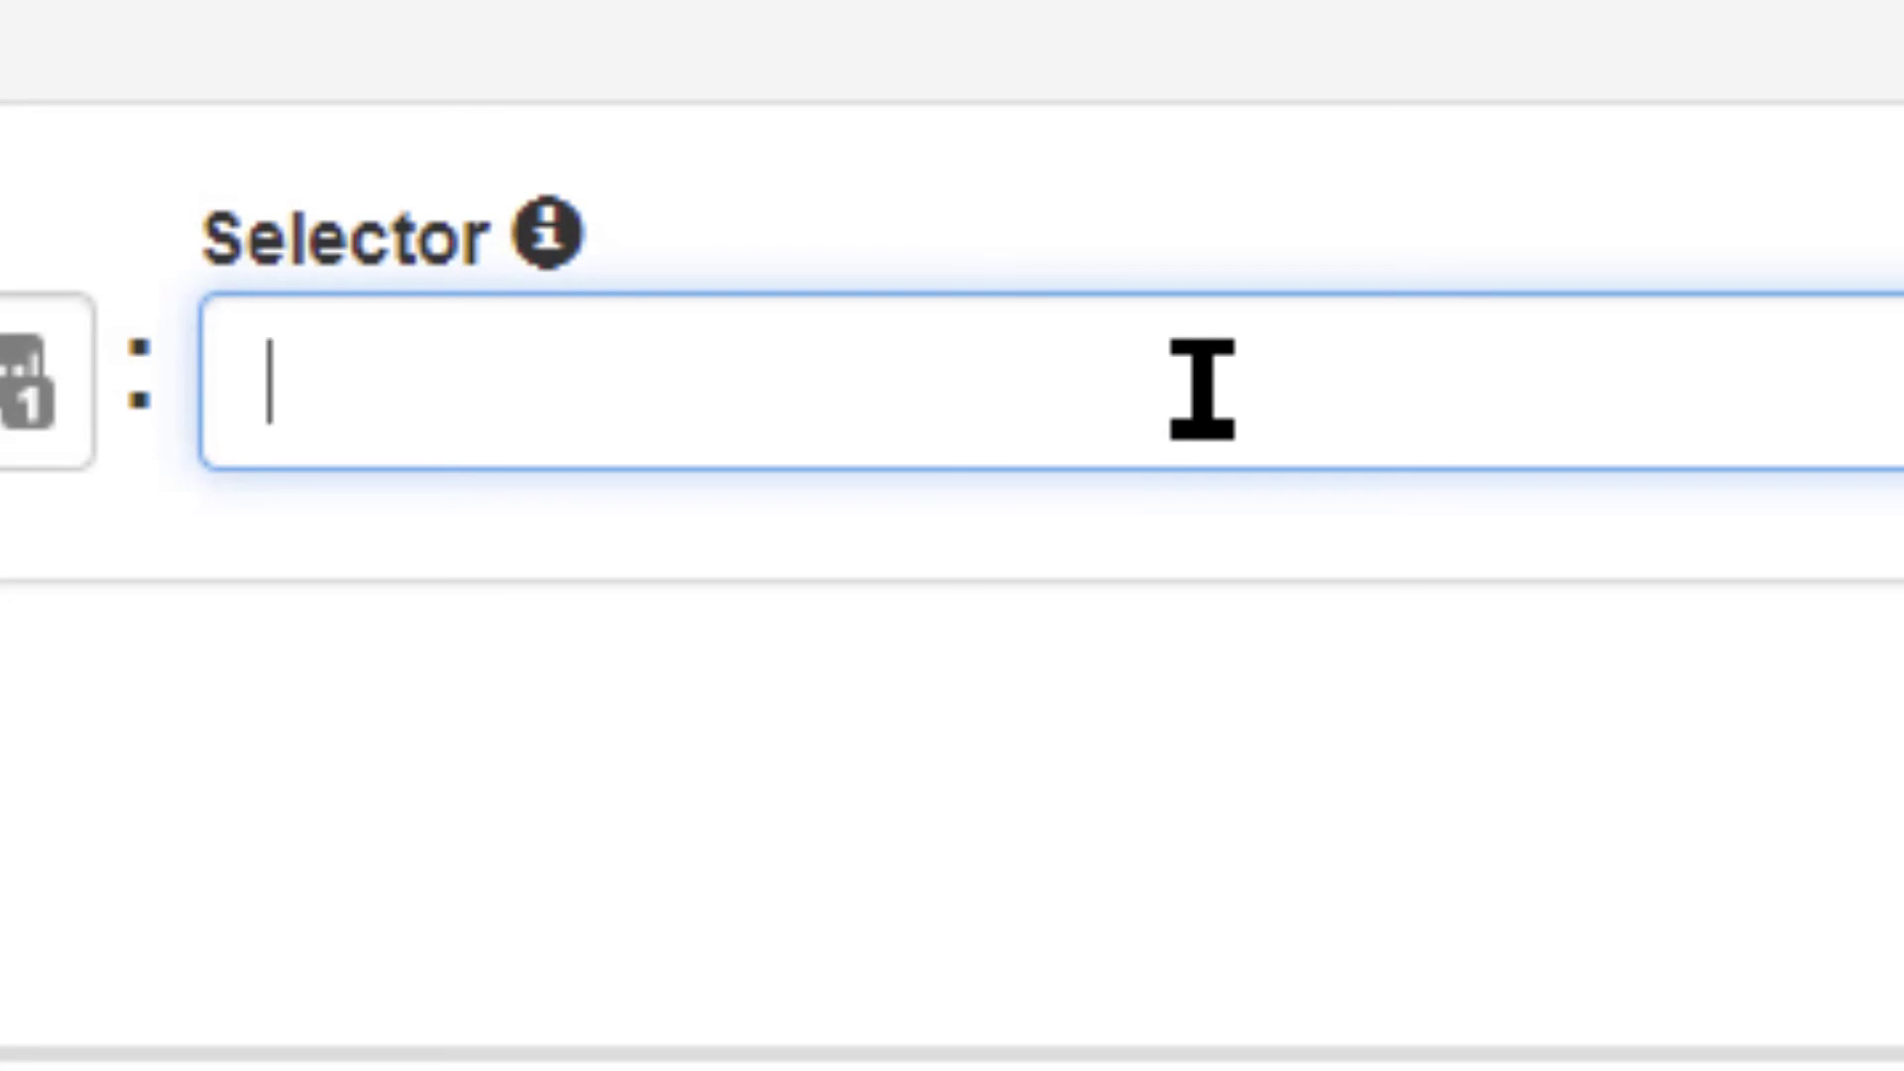
text(googl)
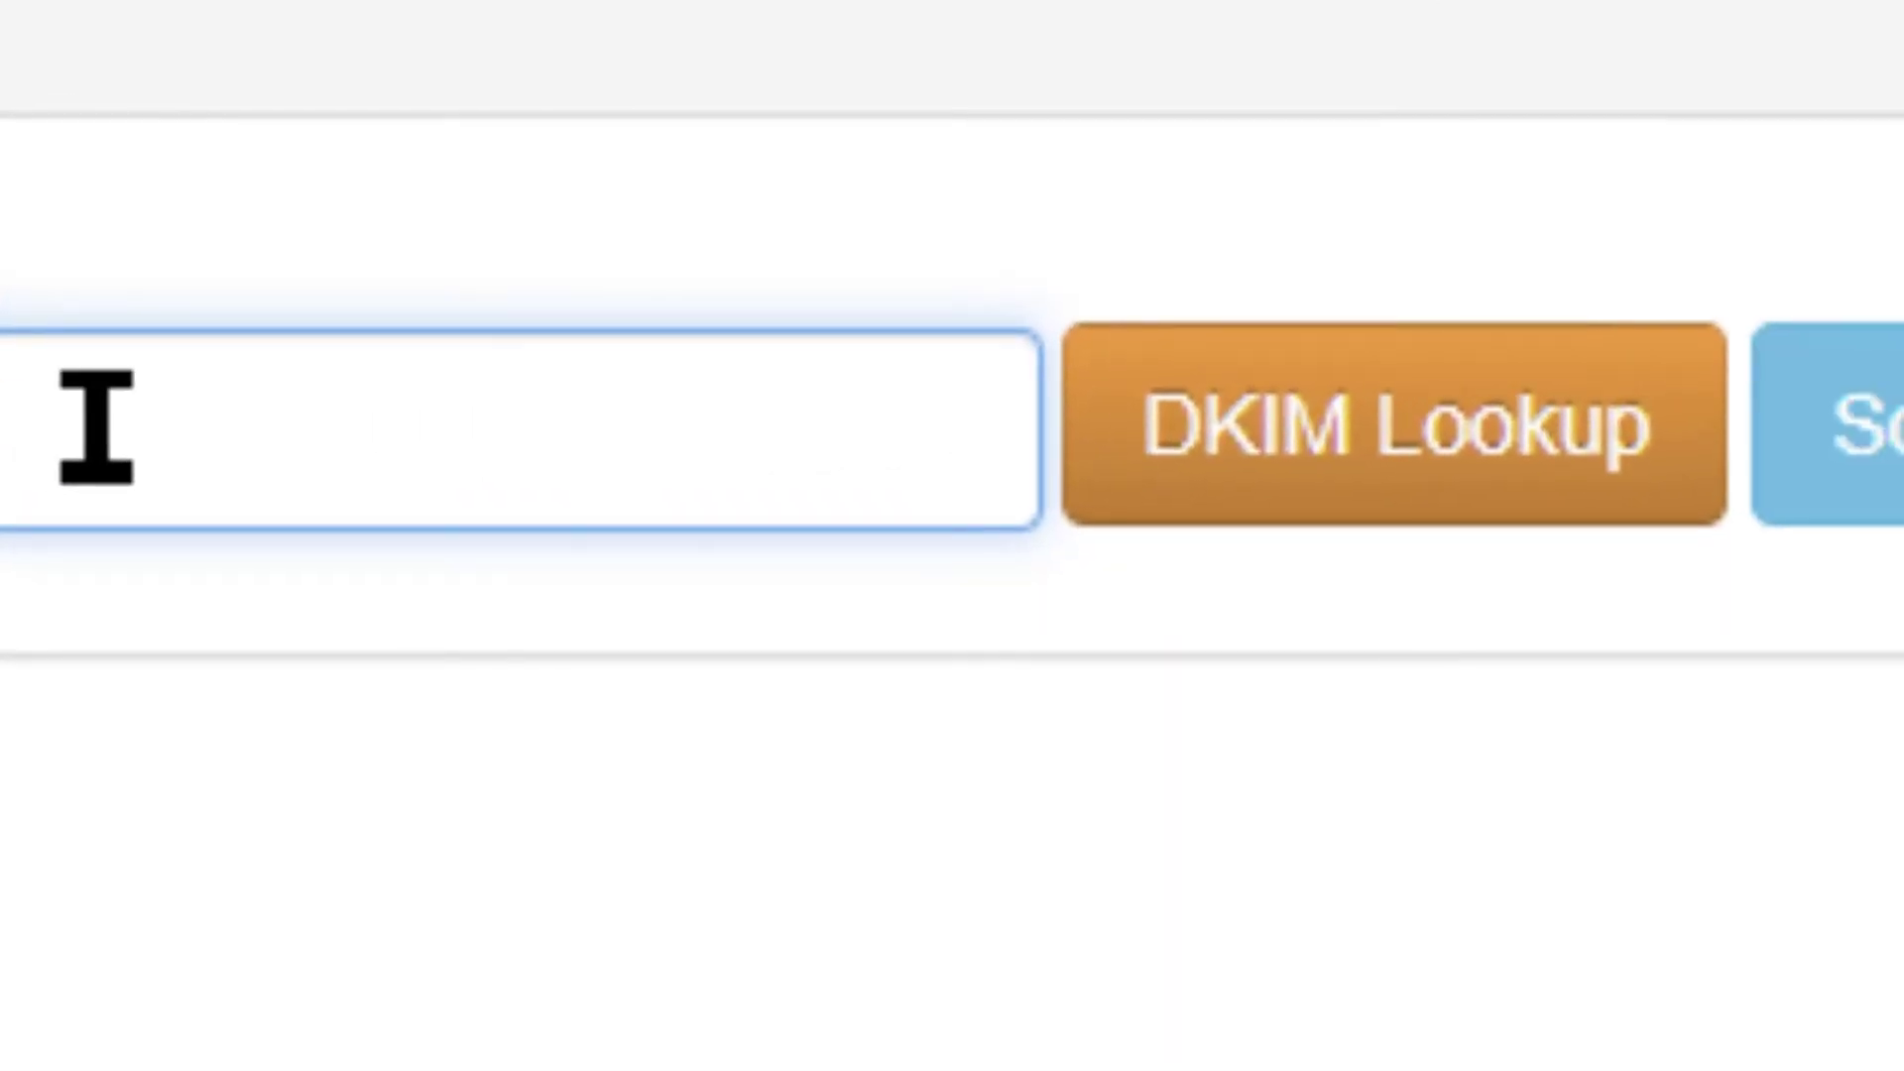
click(1406, 458)
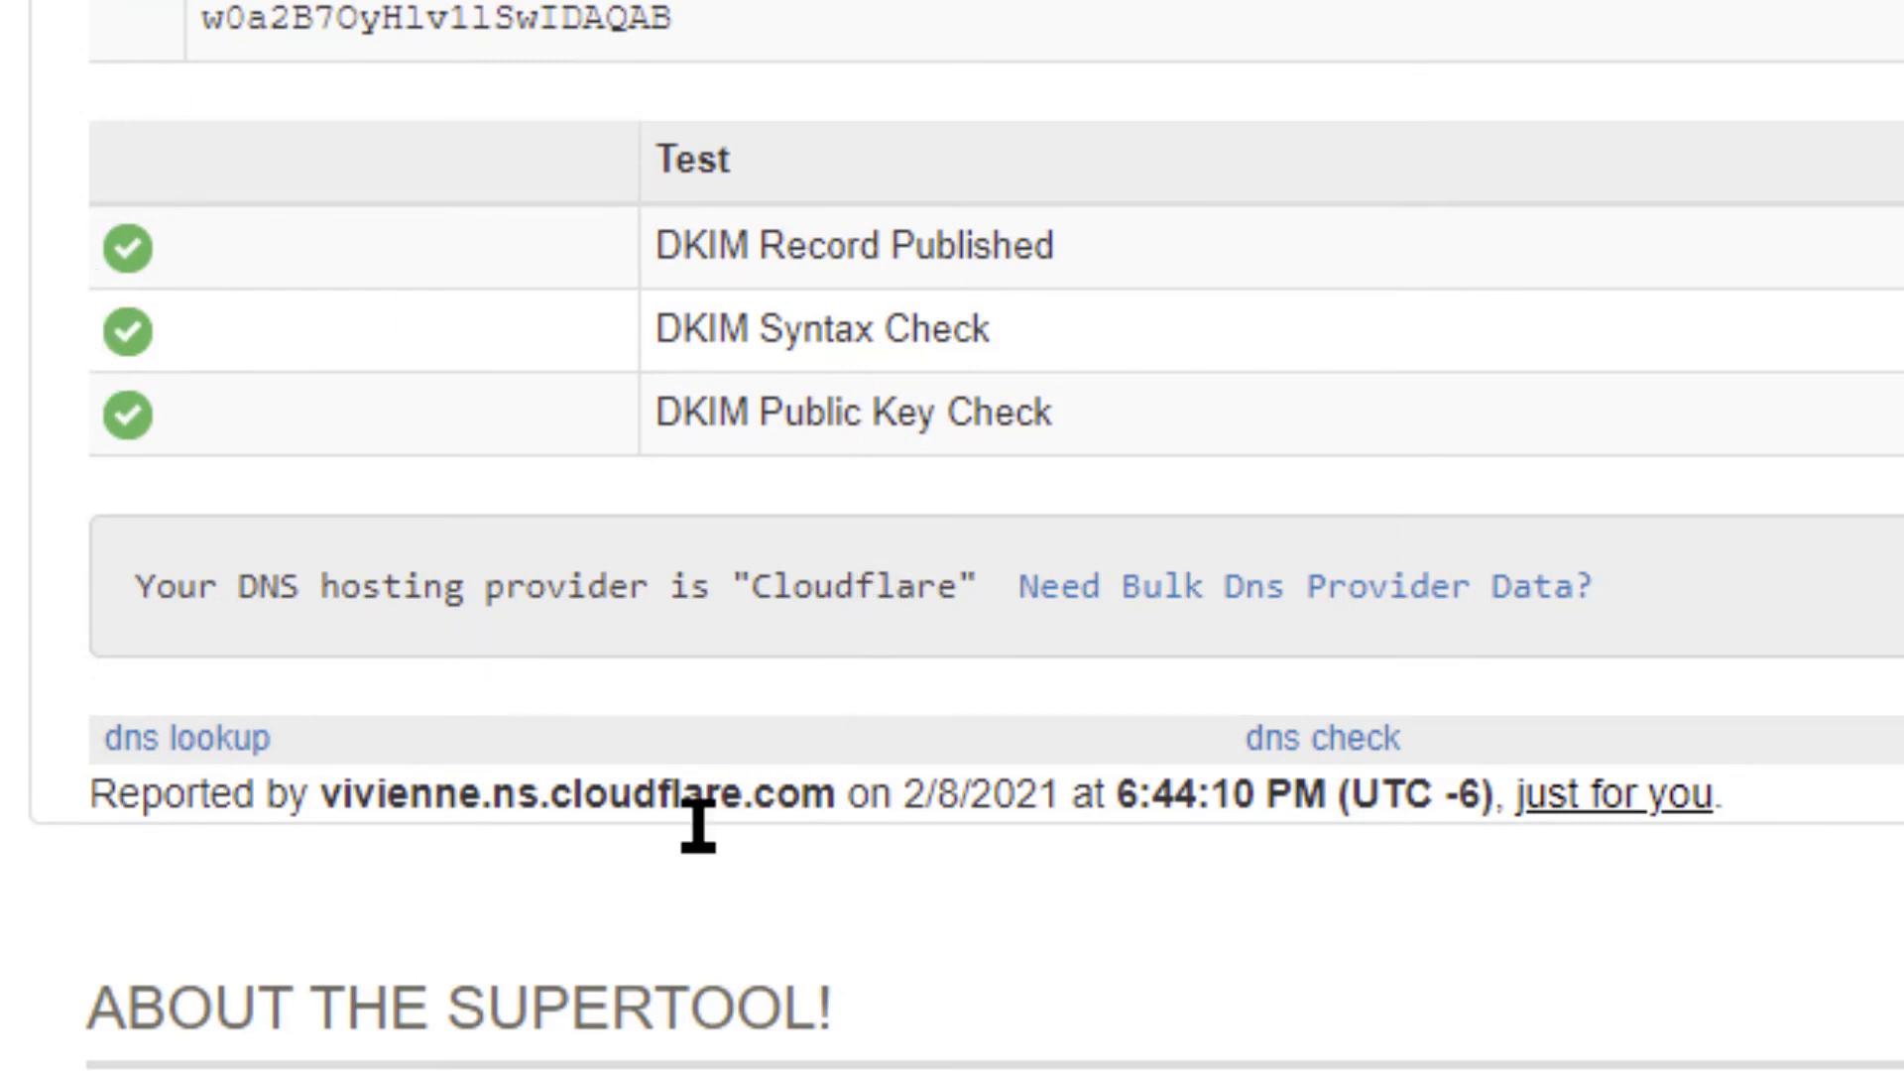
Step: Confirm the results show the record is valid and the public key is present
scroll(863, 1041, up, 5)
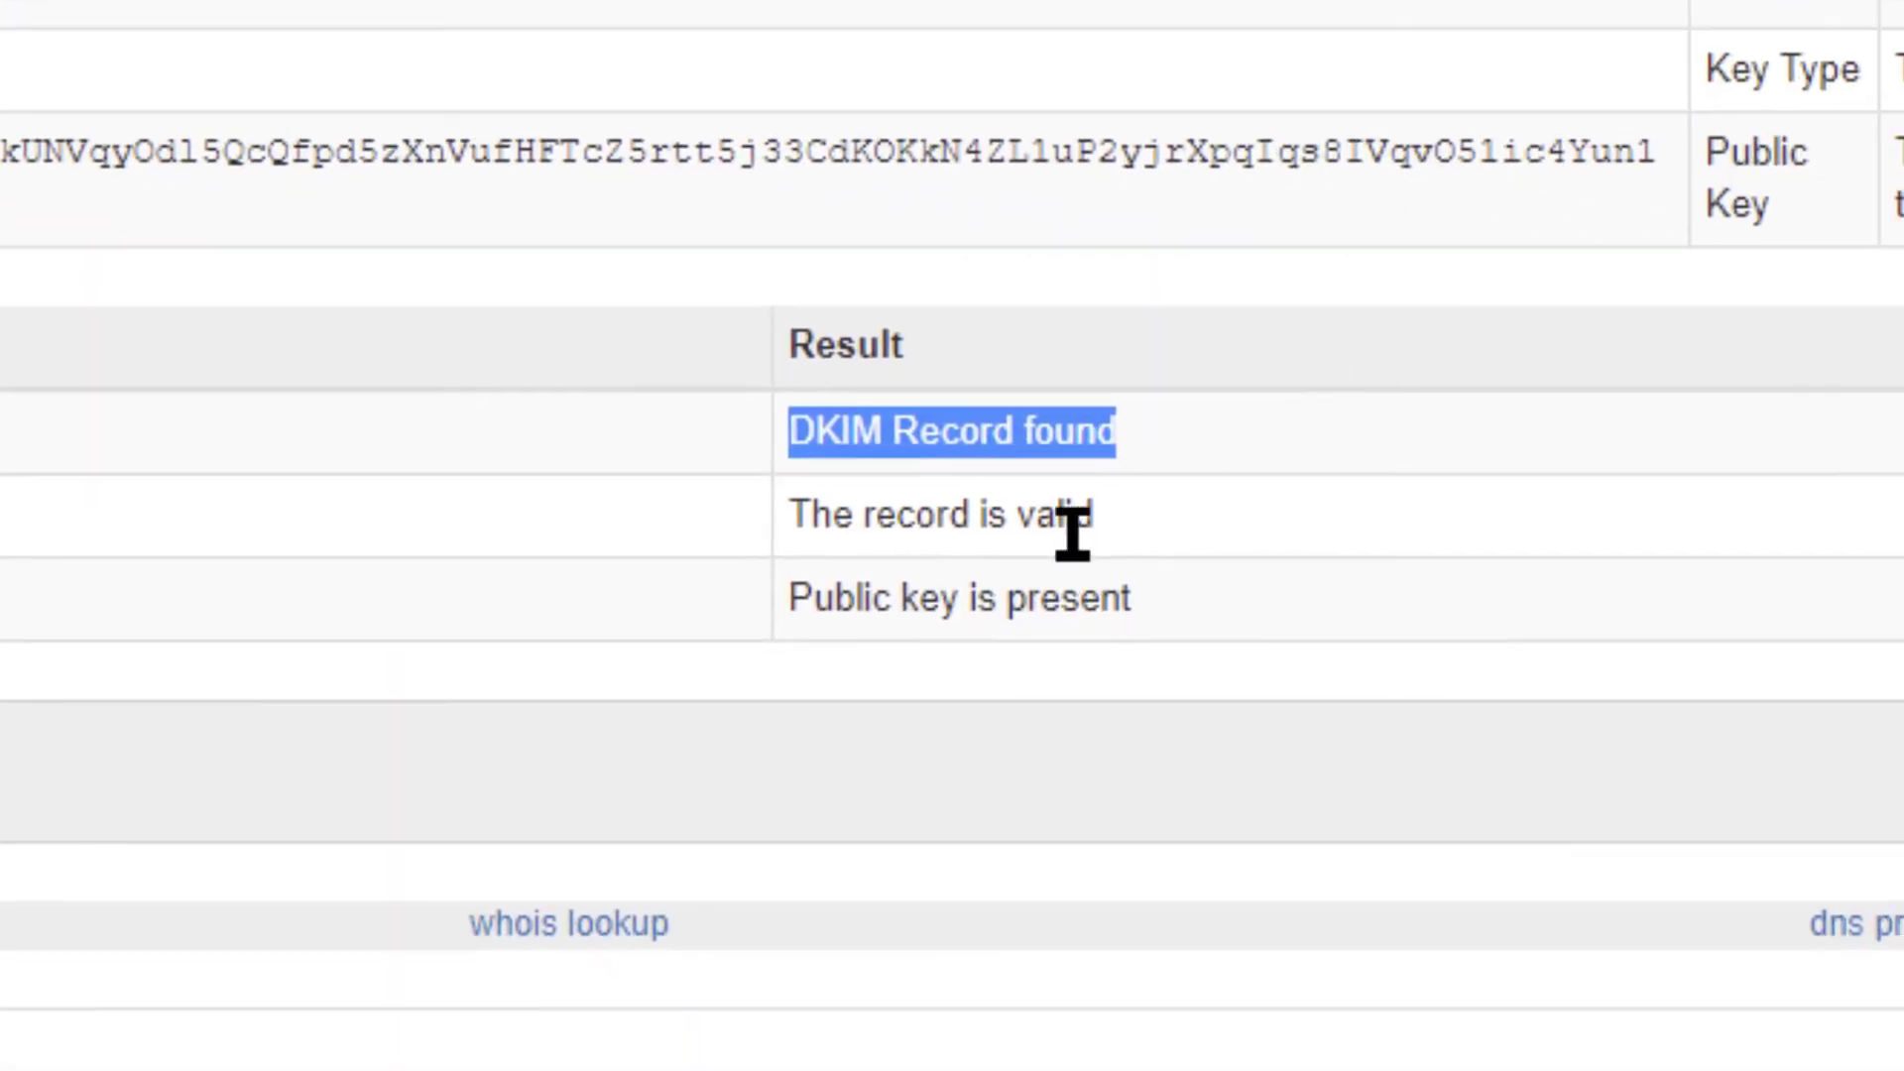
drag(1091, 516, 857, 513)
drag(1127, 601, 848, 620)
click(848, 620)
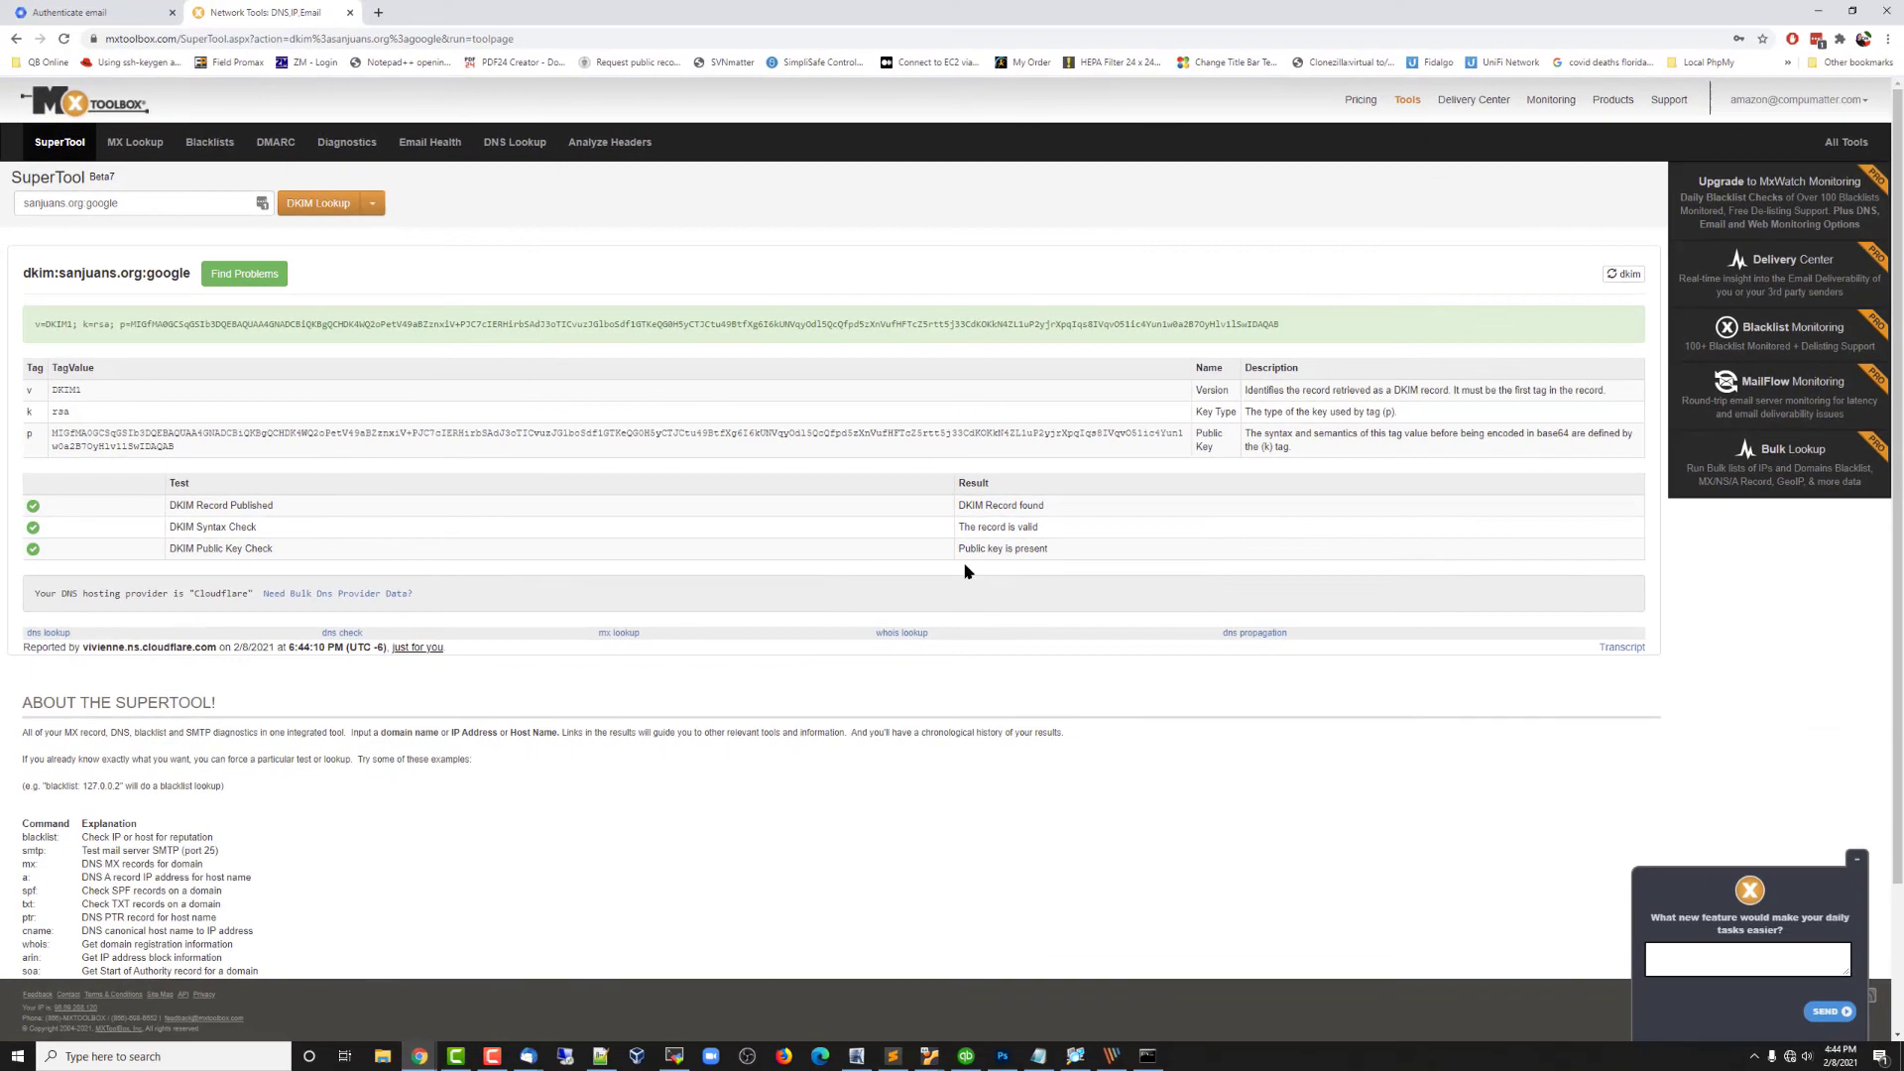